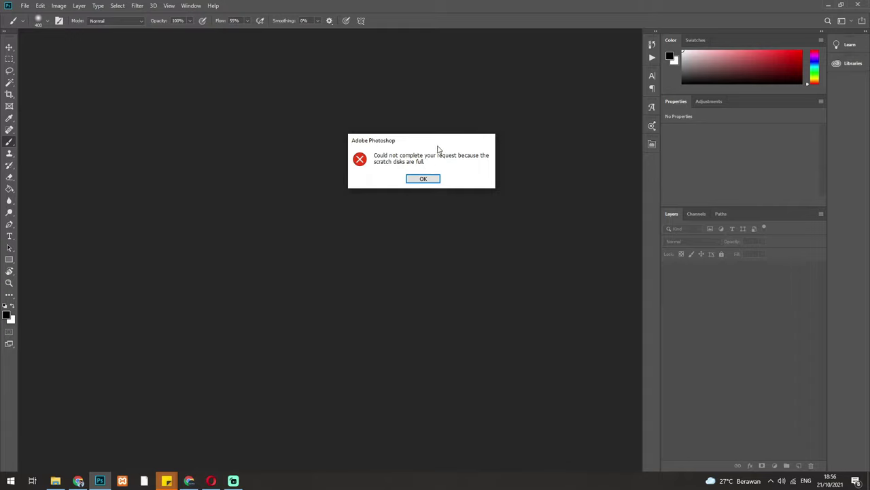
# Move the scratch-disks-full error aside and switch to File Explorer, where drive C: has 5.86 GB free.
pyautogui.moveTo(439, 142); pyautogui.dragTo(427, 138)
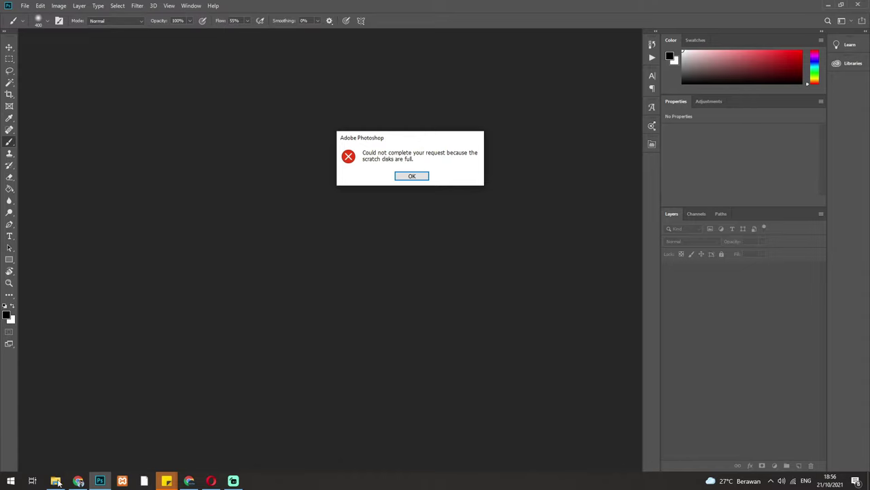
pyautogui.click(55, 481)
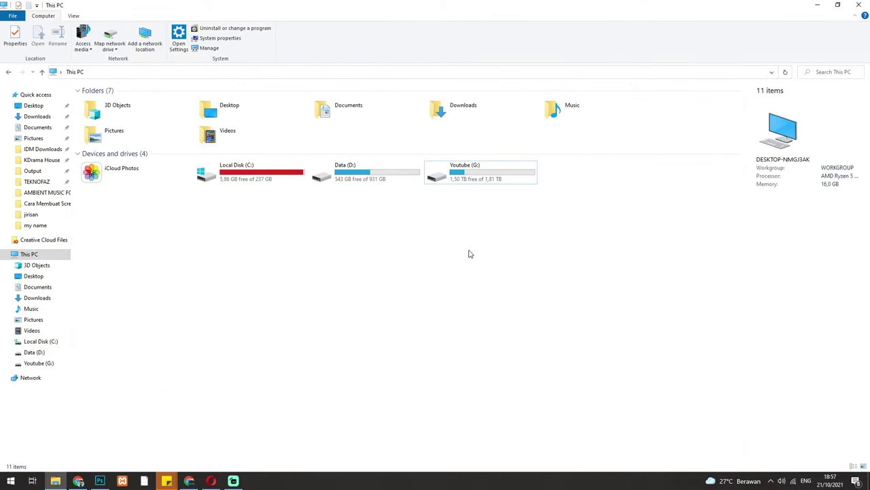
pyautogui.click(471, 177)
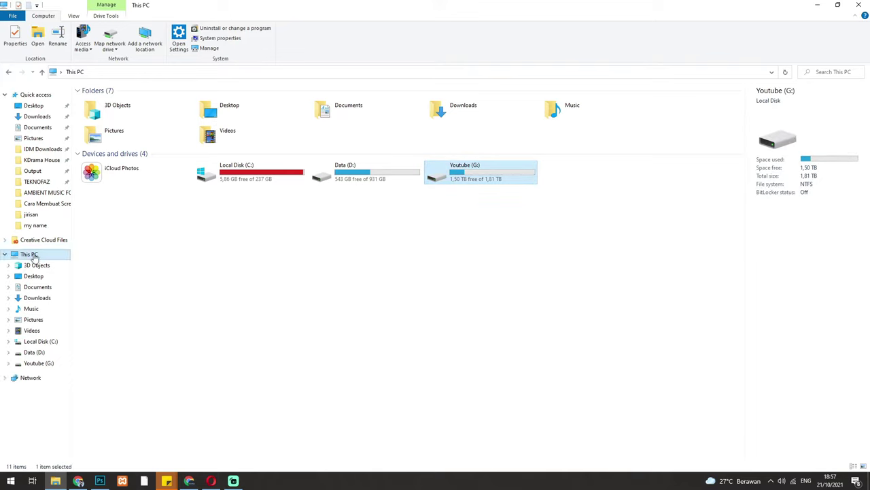
pyautogui.rightClick(463, 175)
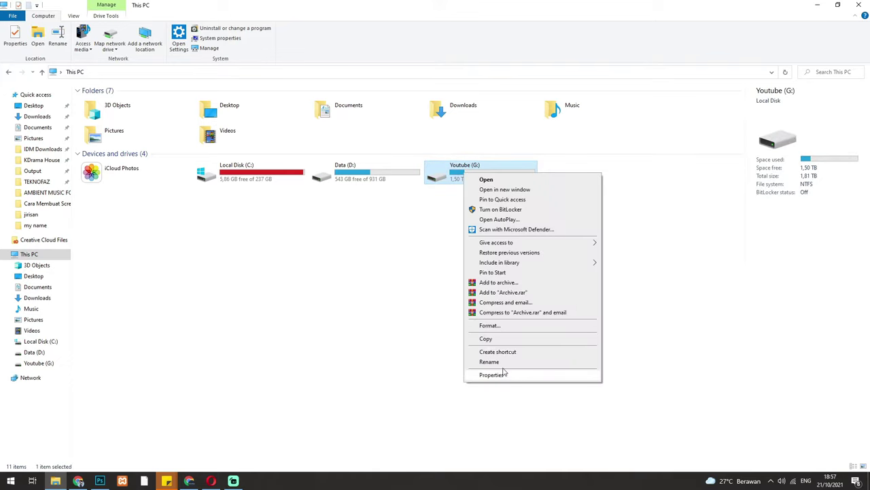
pyautogui.click(243, 210)
pyautogui.rightClick(484, 173)
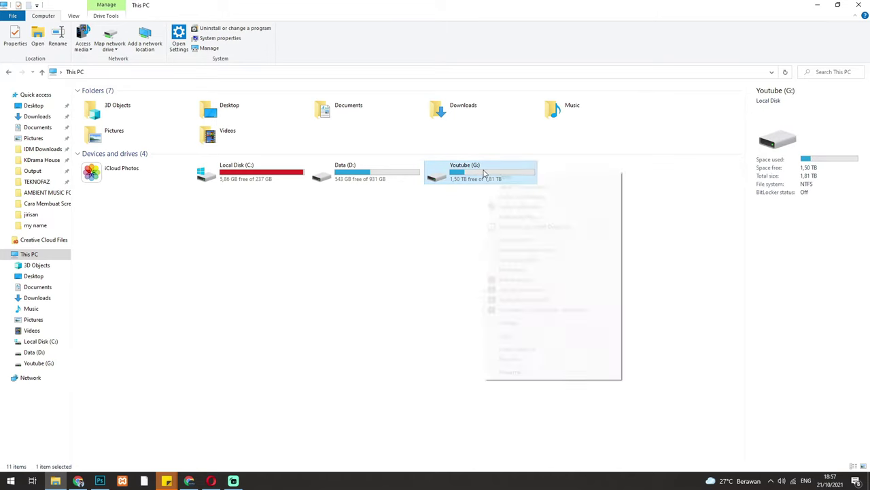
pyautogui.click(534, 376)
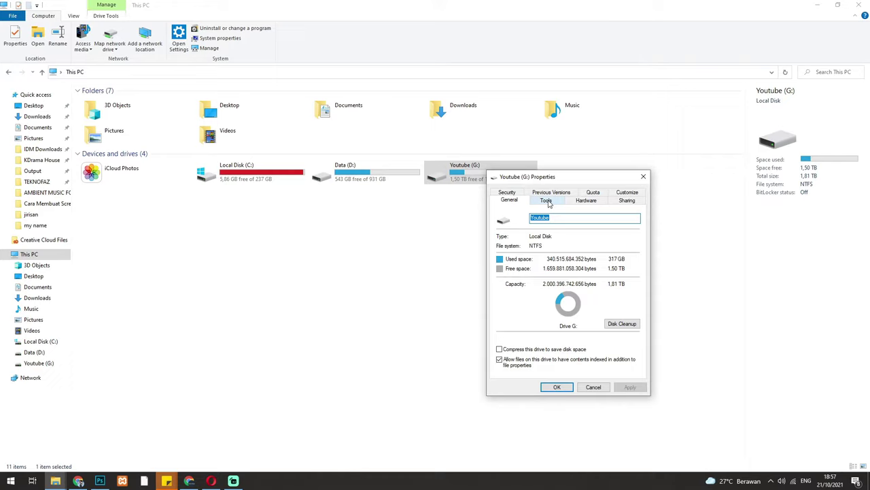
pyautogui.click(547, 201)
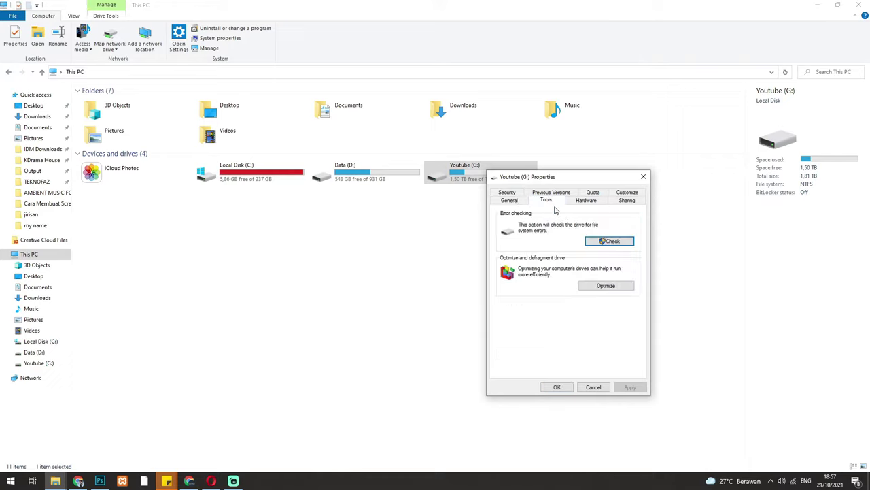
pyautogui.click(603, 286)
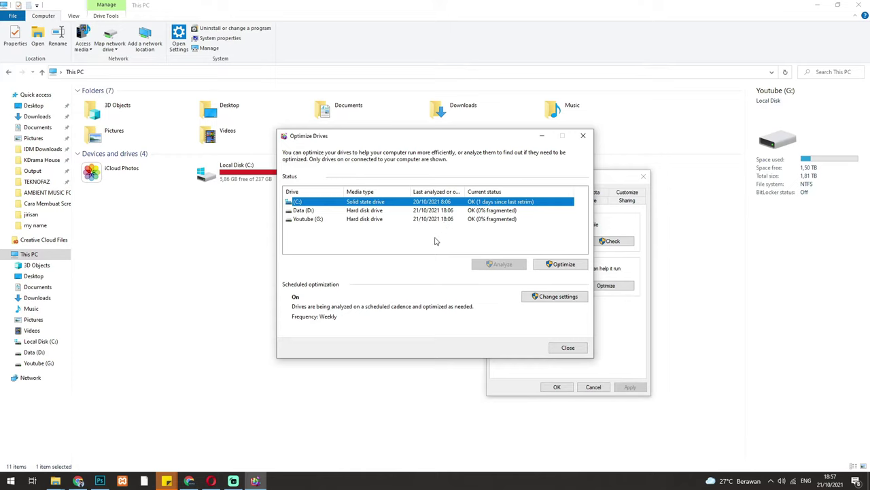
pyautogui.moveTo(434, 242); pyautogui.dragTo(433, 247)
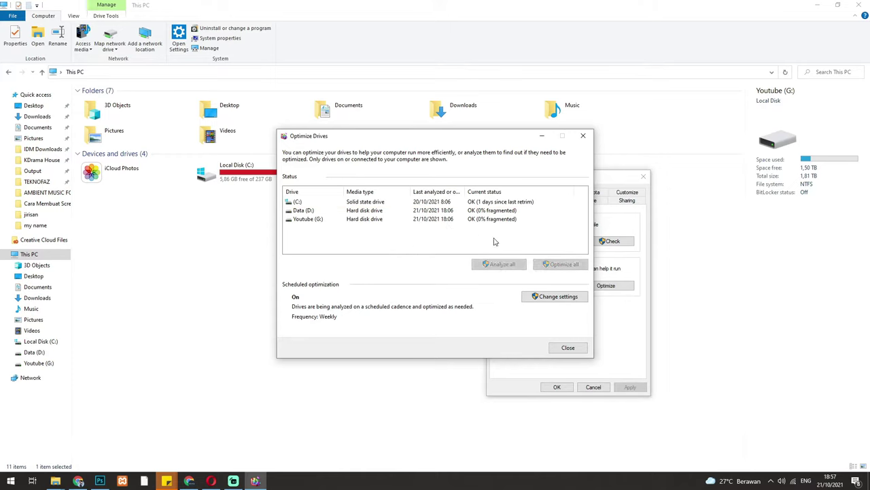
pyautogui.moveTo(493, 240); pyautogui.dragTo(463, 211)
pyautogui.click(448, 230)
pyautogui.click(583, 136)
pyautogui.click(643, 177)
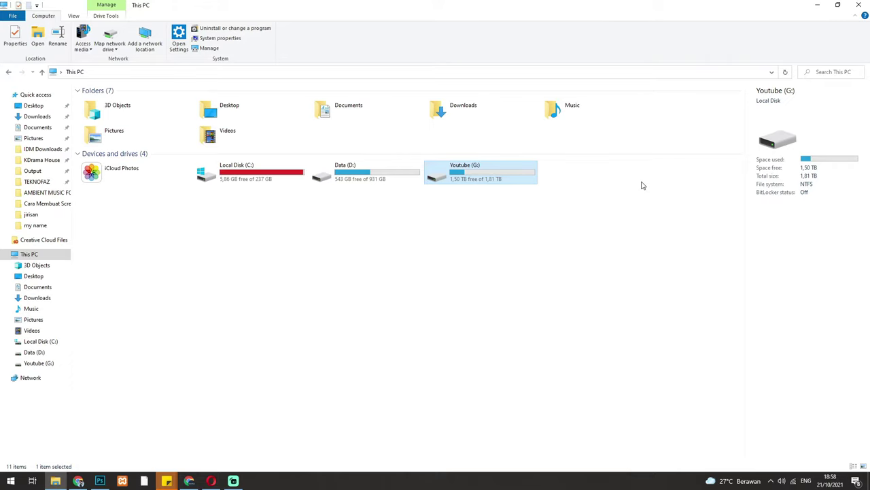
# Launch the Run box through Start search and enter %Temp% as the folder to open.
pyautogui.click(11, 480)
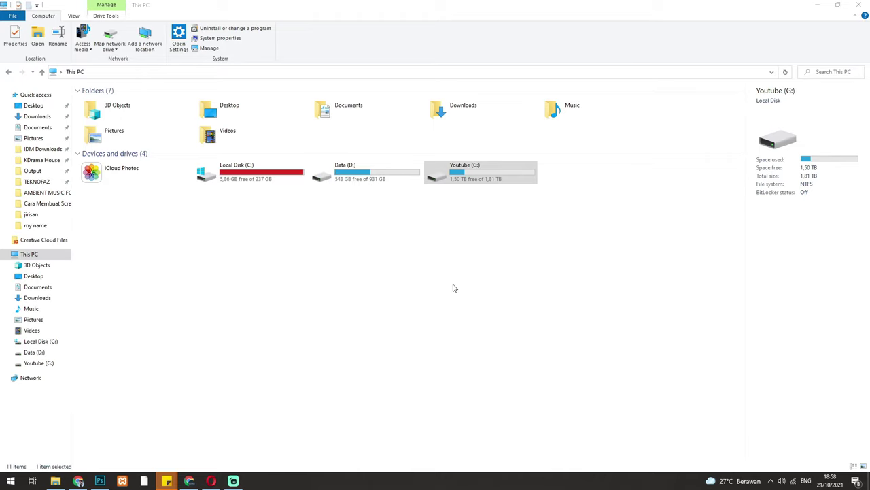
pyautogui.press('super+r')
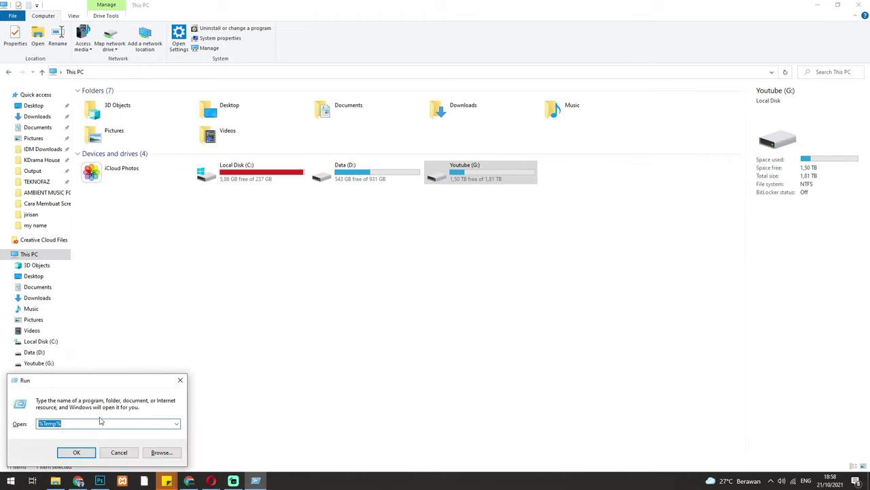
pyautogui.click(180, 379)
pyautogui.click(11, 480)
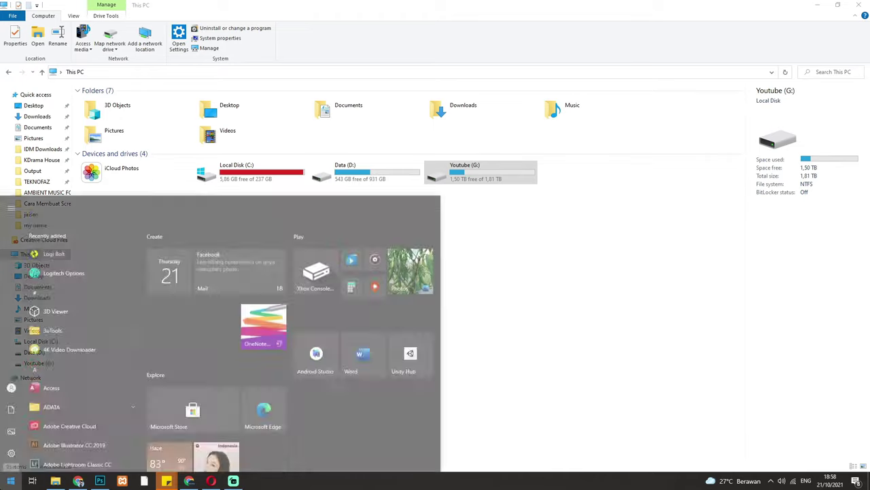
pyautogui.write('run')
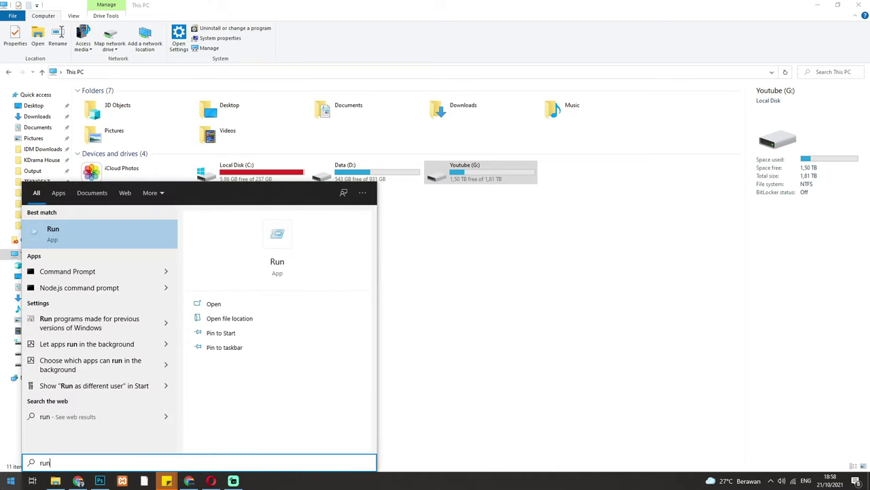
pyautogui.press('Return')
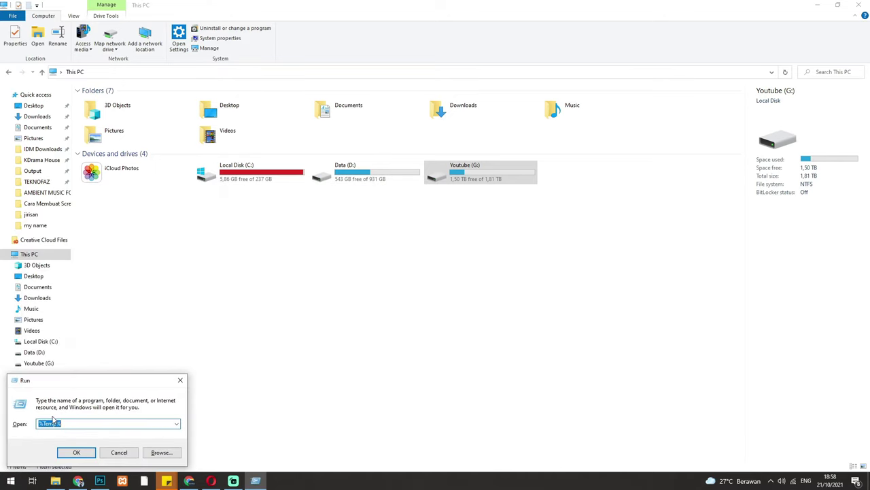
pyautogui.write('%')
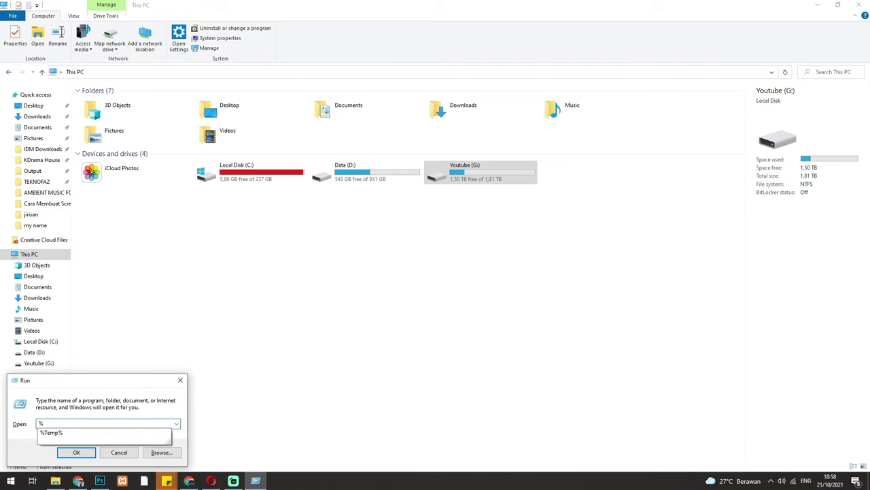
pyautogui.write('Temp%')
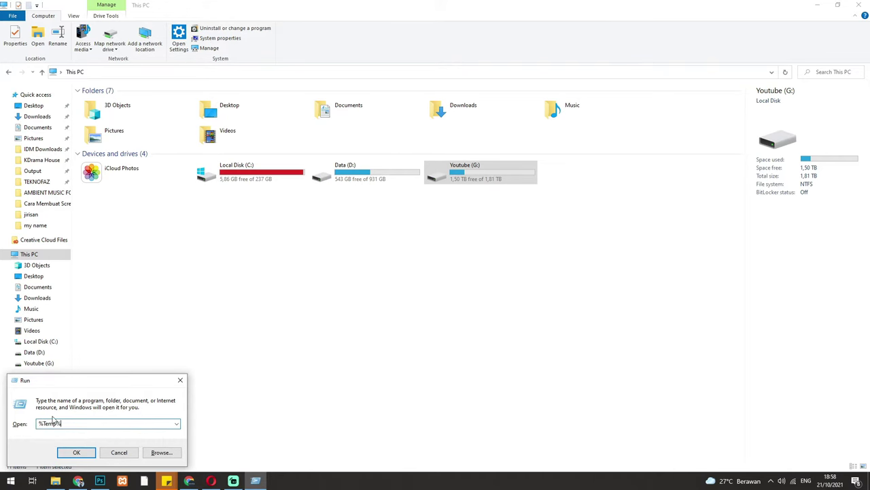
pyautogui.press('Return')
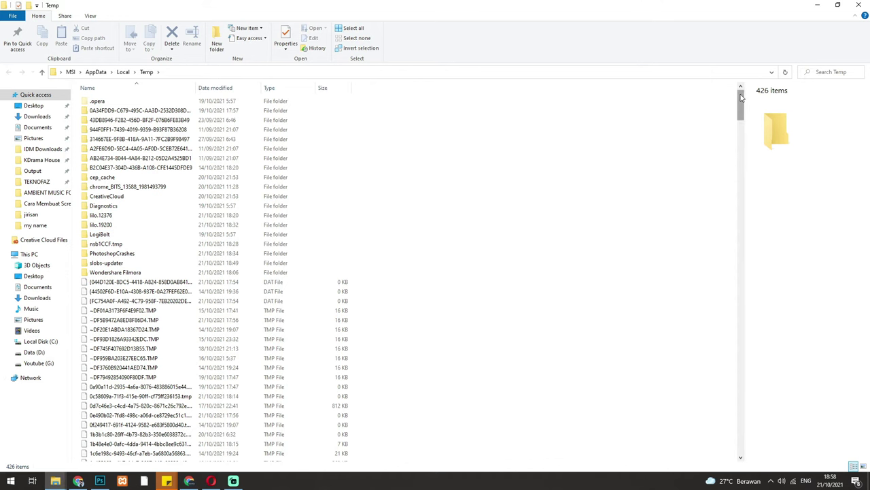
pyautogui.moveTo(741, 98); pyautogui.dragTo(742, 208)
pyautogui.click(144, 290)
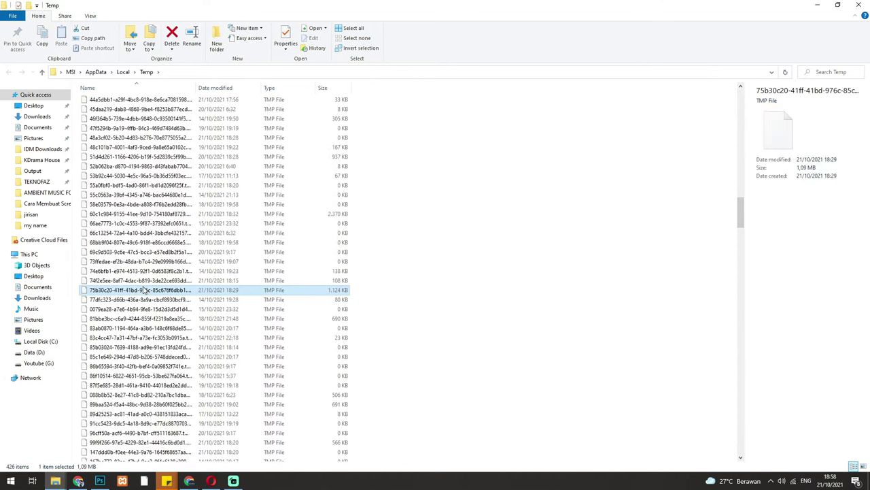
pyautogui.press('p')
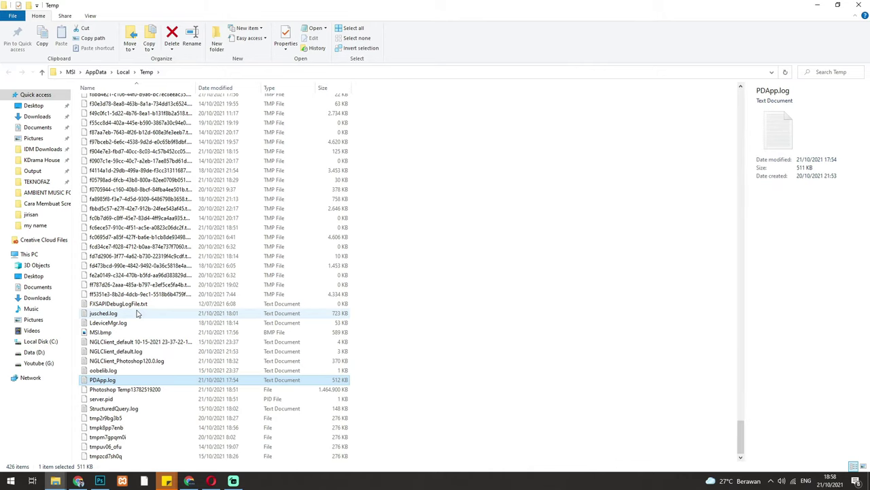
pyautogui.press('Down')
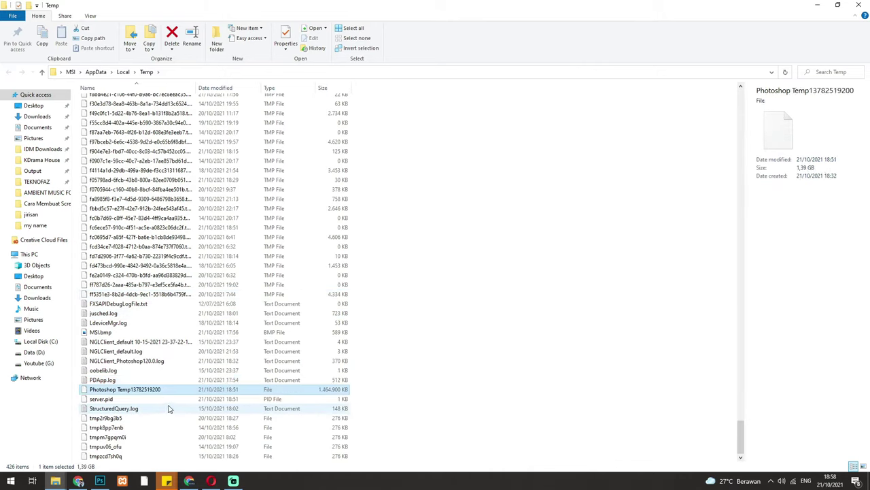
pyautogui.press('p')
pyautogui.press('p')
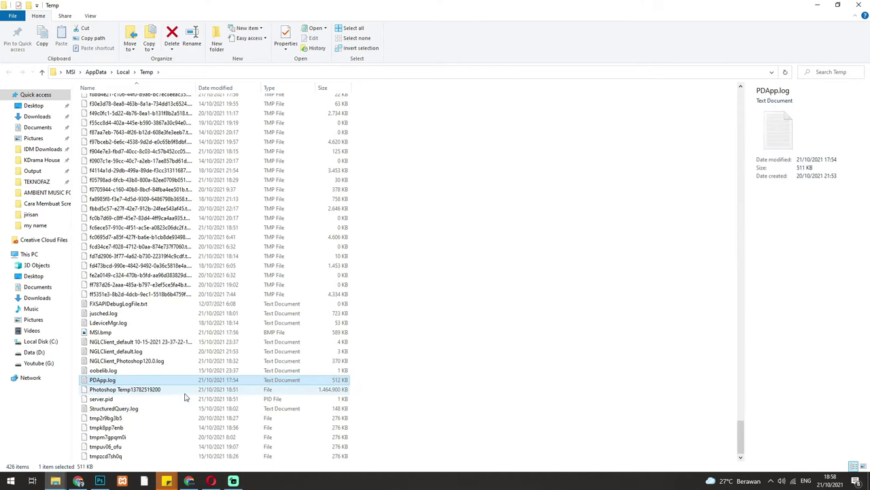
pyautogui.click(190, 390)
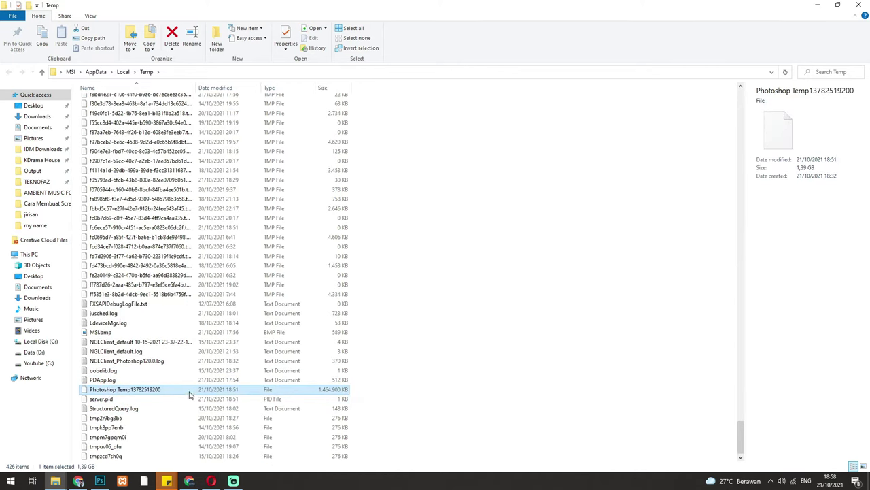
pyautogui.click(364, 391)
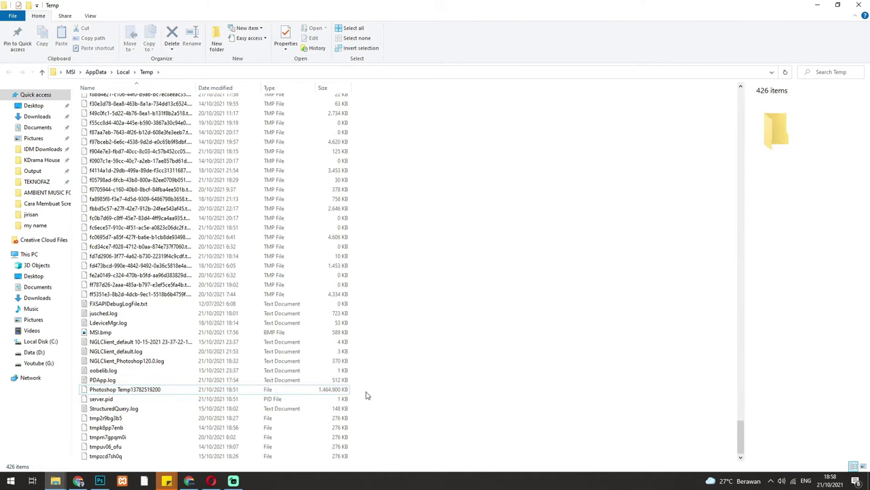
pyautogui.click(299, 391)
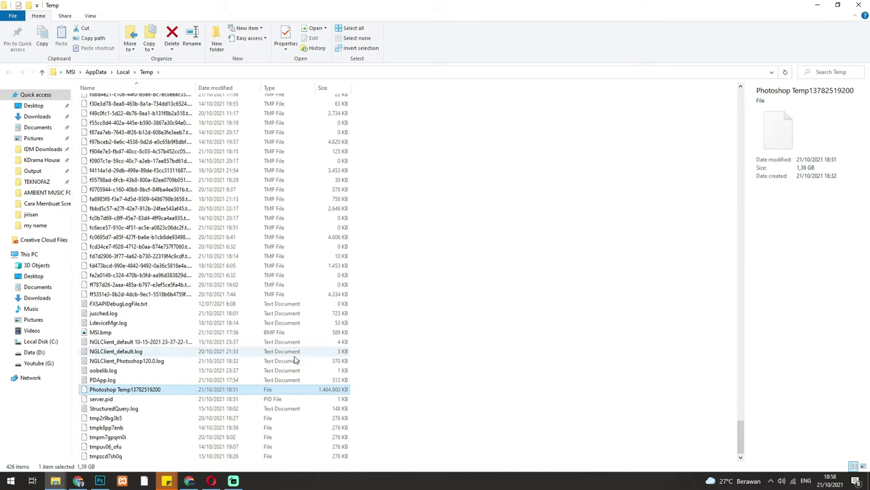
pyautogui.scroll(10, 293, 357)
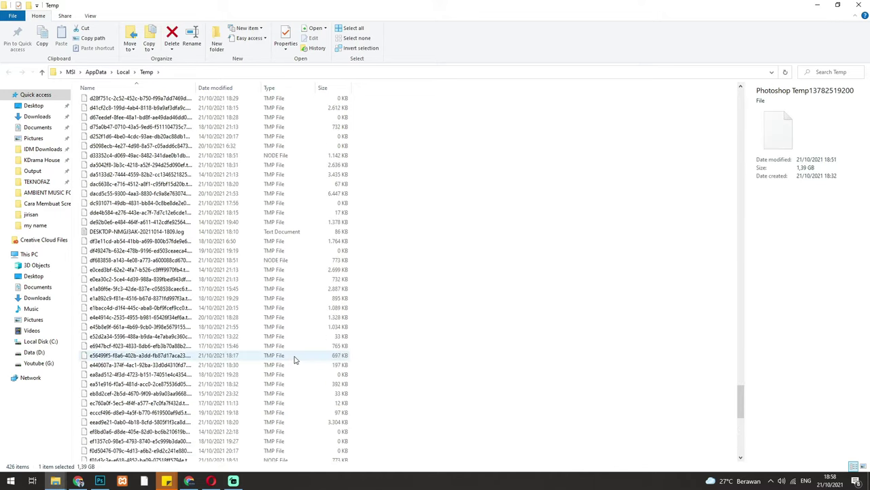
pyautogui.click(731, 395)
pyautogui.scroll(-4, 731, 286)
pyautogui.moveTo(741, 350); pyautogui.dragTo(740, 438)
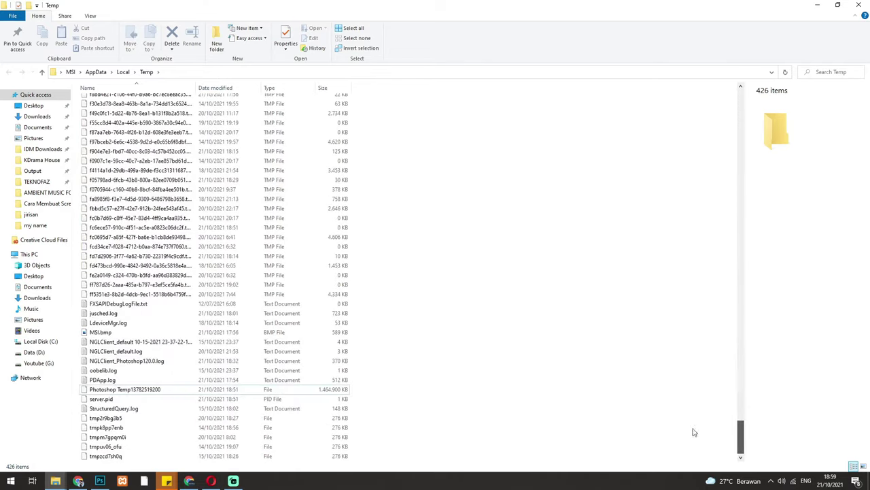
pyautogui.hotkey('ctrl', 'a')
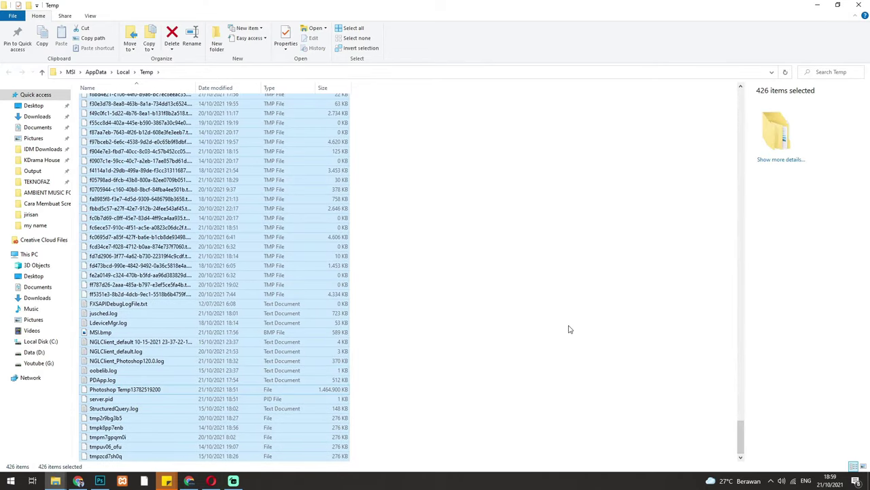
pyautogui.hotkey('shift', 'Delete')
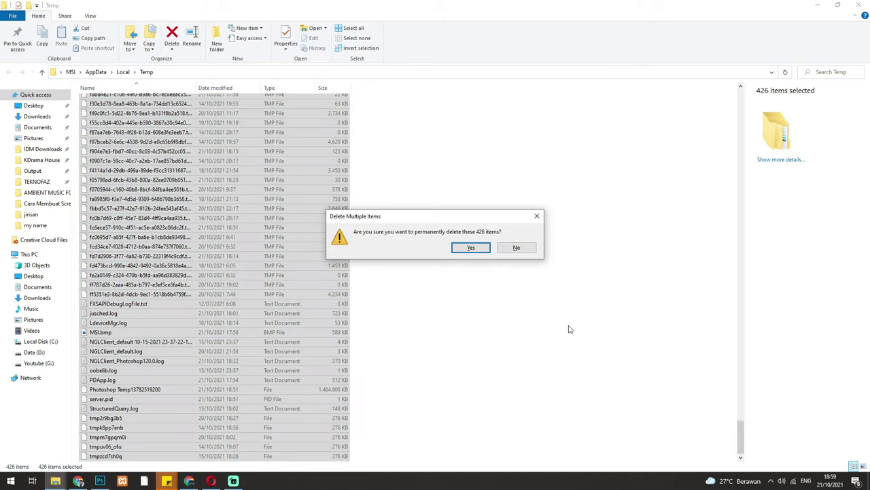
pyautogui.click(534, 247)
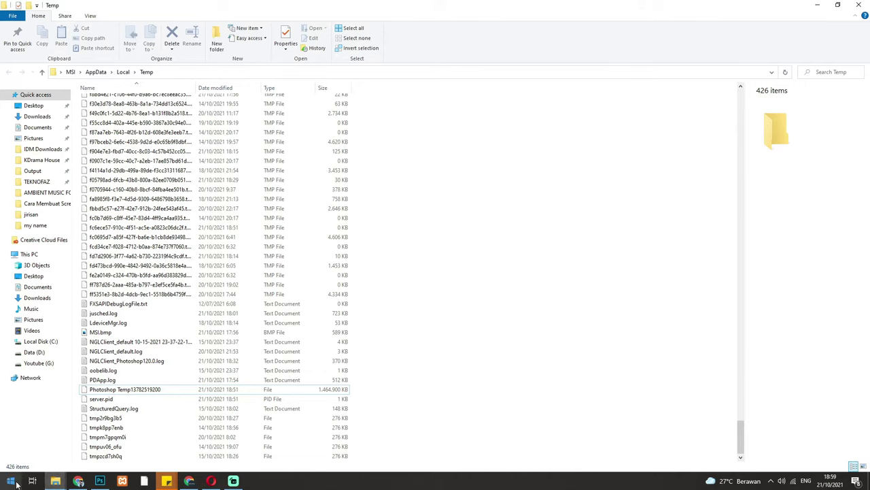
# Dismiss Photoshop's error and review the Scratch Disks preferences without changing anything.
pyautogui.click(100, 481)
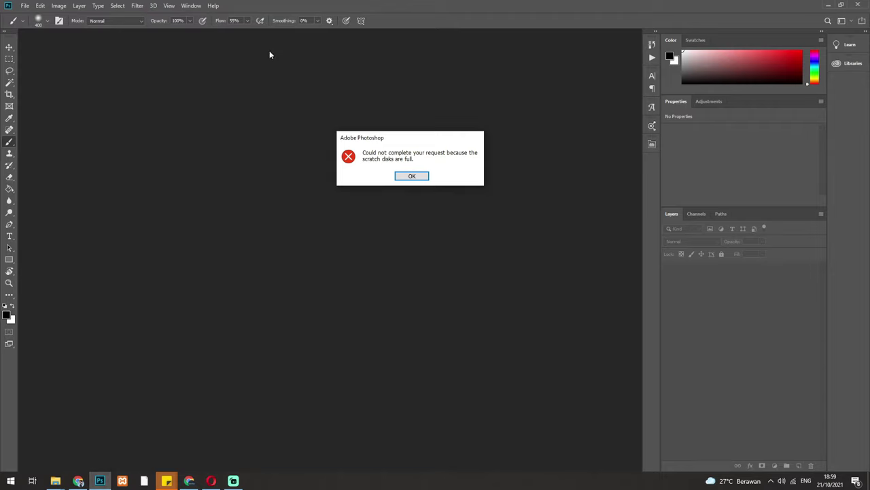
pyautogui.click(420, 178)
pyautogui.click(26, 7)
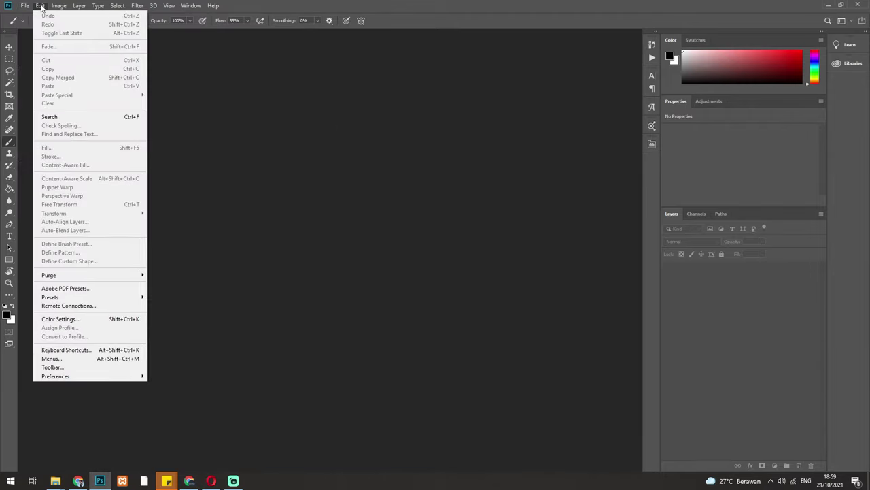
pyautogui.moveTo(56, 376)
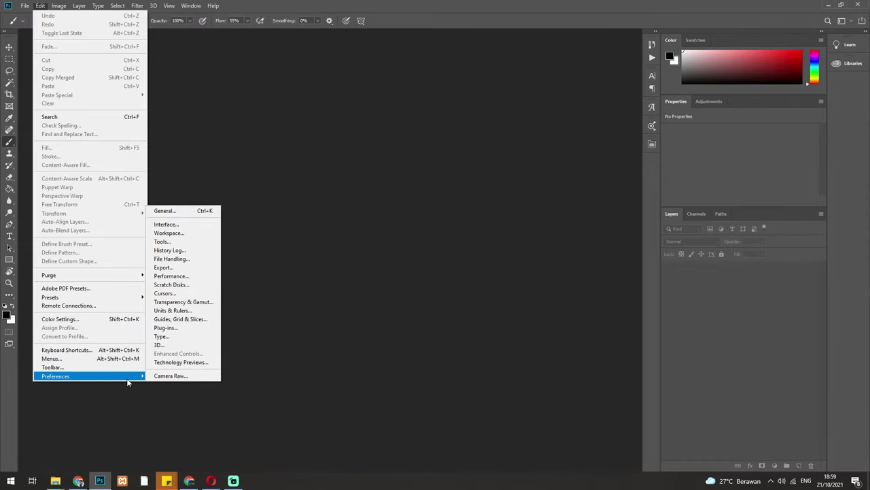
pyautogui.click(194, 286)
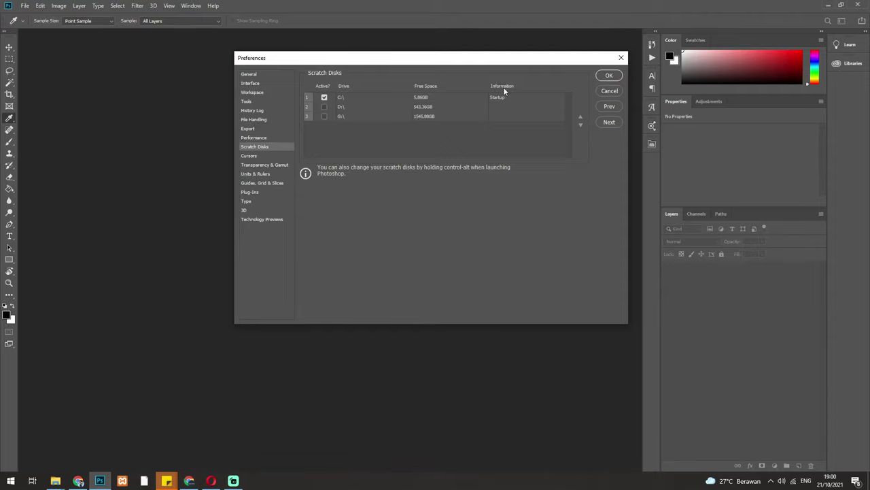
pyautogui.click(621, 58)
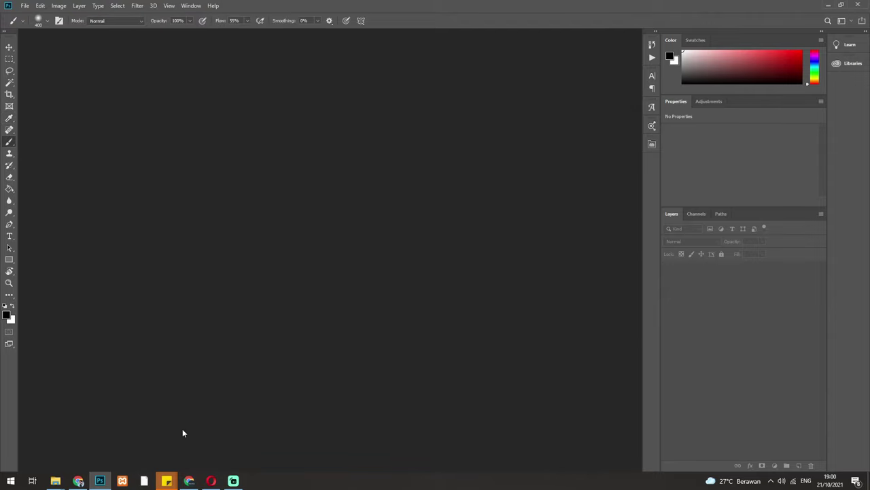
# Retry opening a recent file, which again reports the scratch disks are full.
pyautogui.click(24, 5)
pyautogui.moveTo(42, 59)
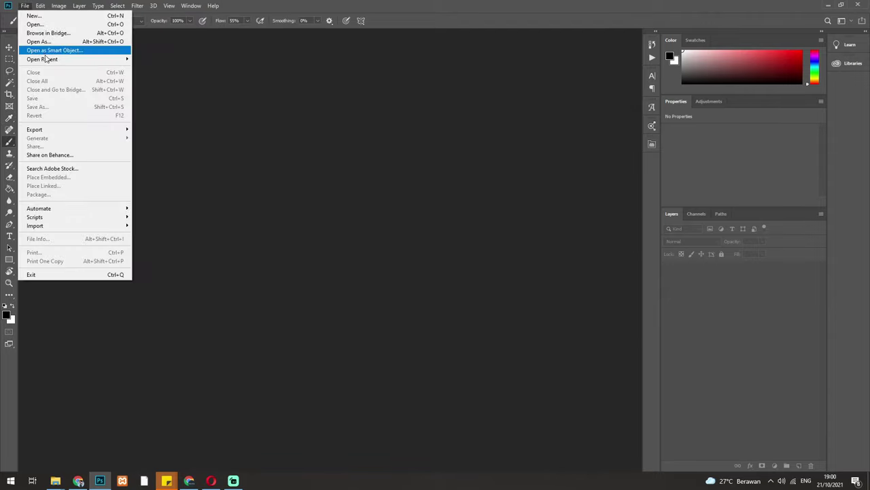
pyautogui.click(207, 59)
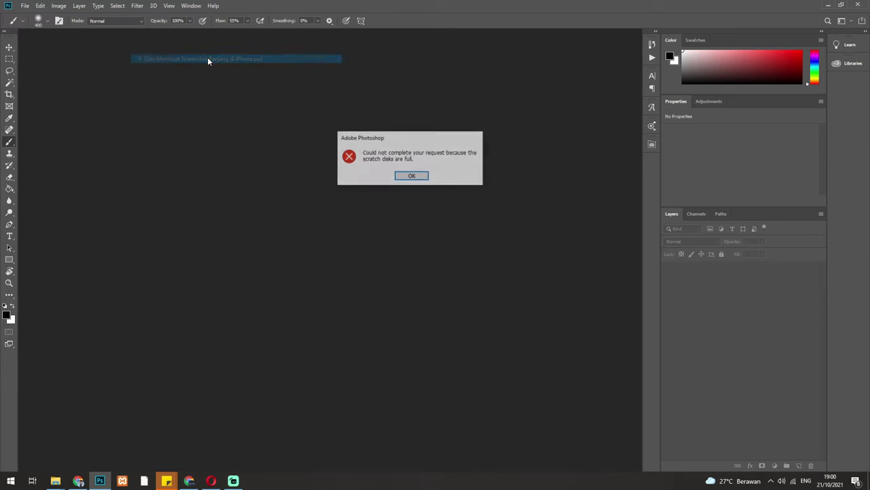
pyautogui.click(78, 480)
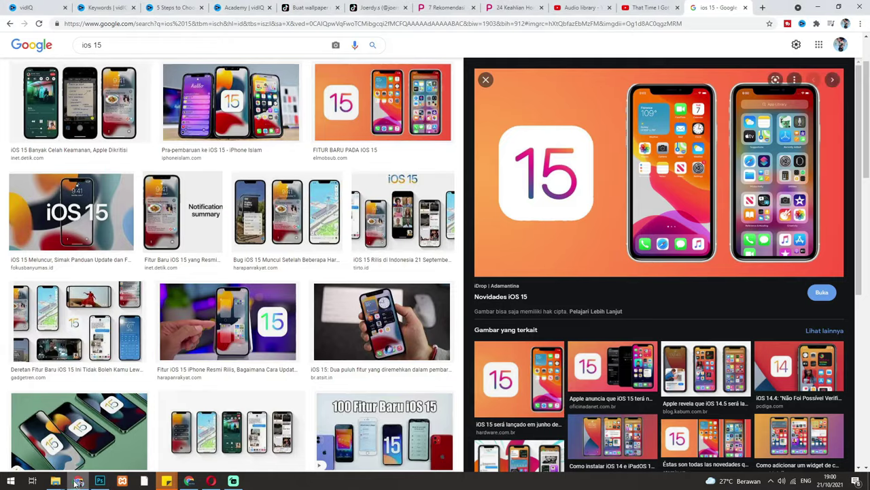
# Bring File Explorer forward and scroll through the Downloads folder's contents.
pyautogui.click(79, 481)
pyautogui.moveTo(55, 480)
pyautogui.click(48, 441)
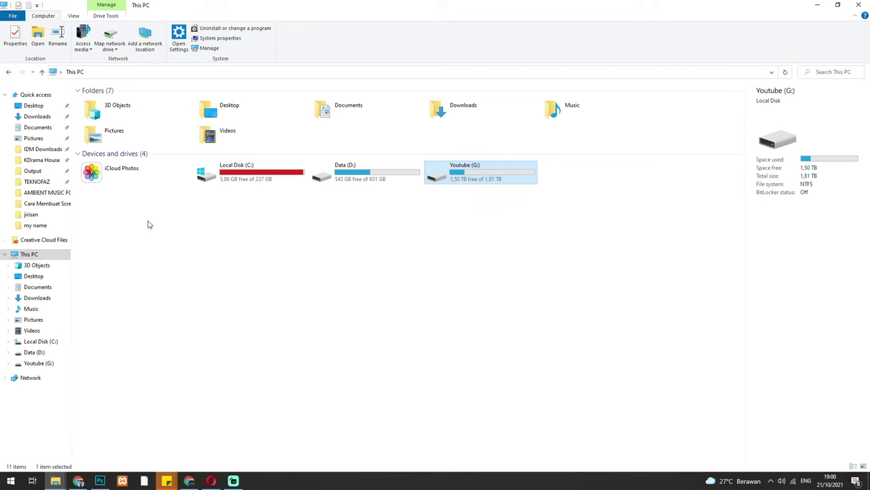
pyautogui.click(48, 121)
pyautogui.scroll(-10, 329, 193)
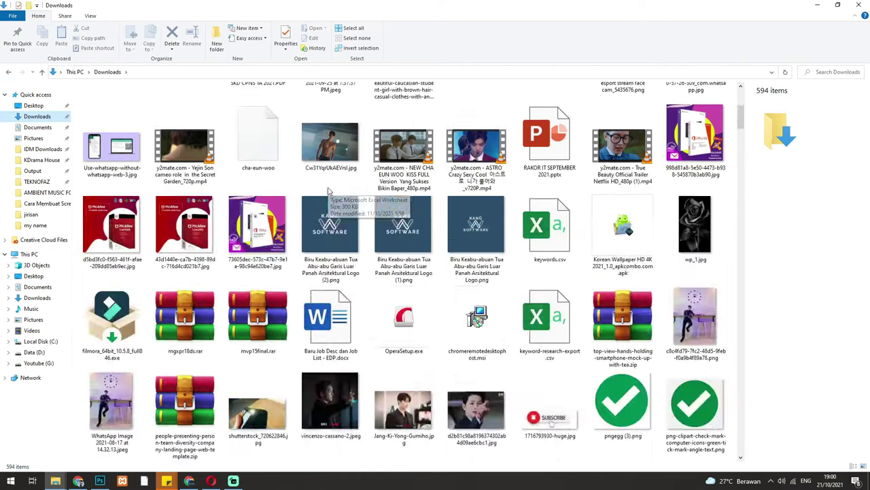
pyautogui.scroll(-10, 330, 195)
pyautogui.scroll(-10, 329, 197)
pyautogui.scroll(-10, 330, 198)
pyautogui.scroll(-10, 331, 199)
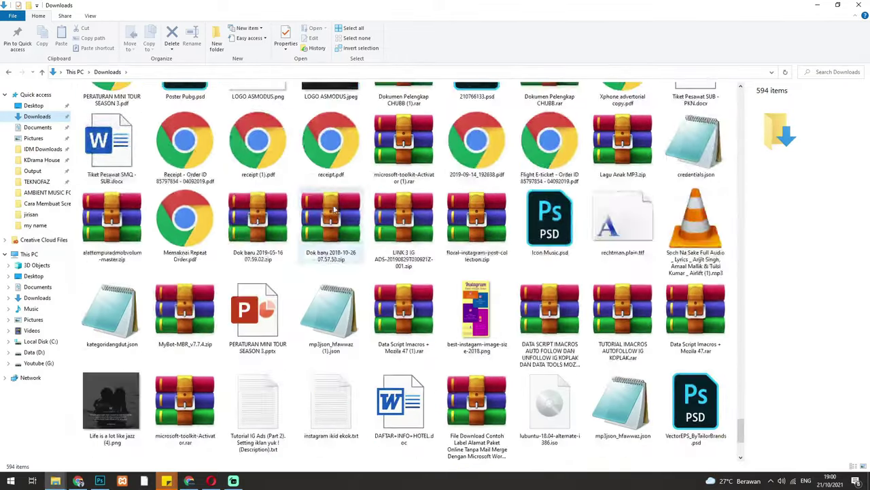
pyautogui.scroll(-10, 331, 199)
# Peek into the Filmora Output and KDrama House folders, then sort Downloads by Type.
pyautogui.click(33, 170)
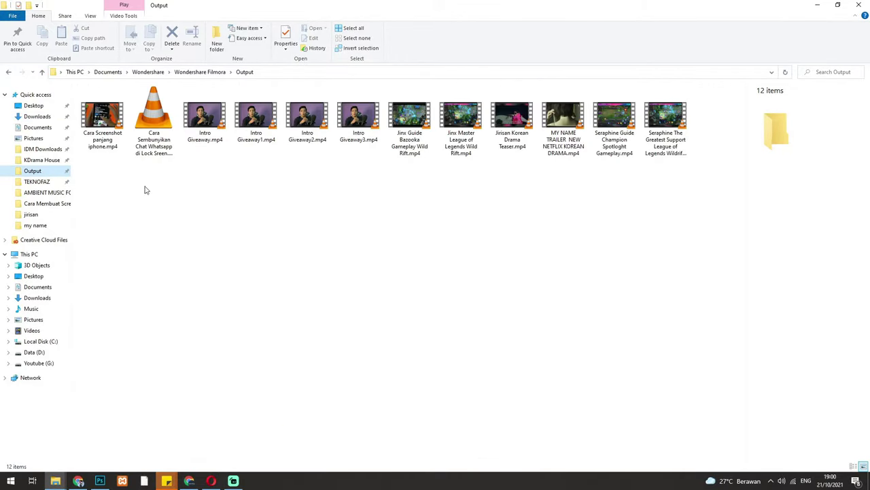
pyautogui.click(37, 162)
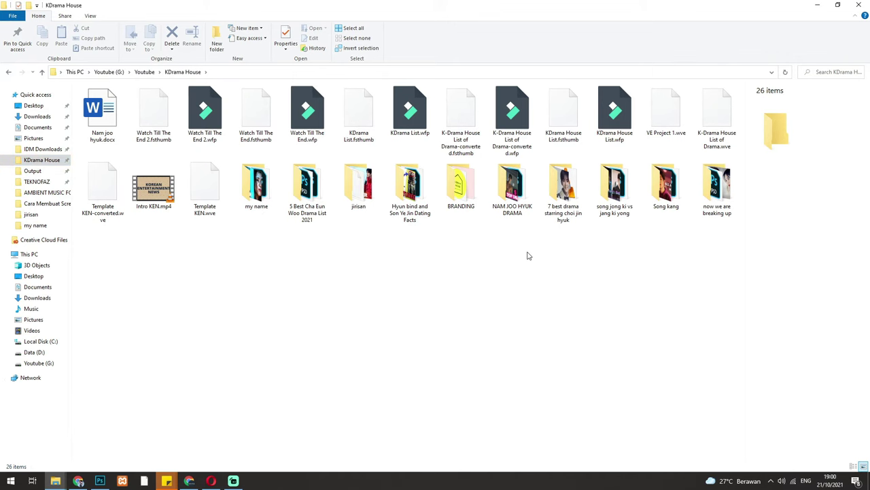
pyautogui.click(36, 117)
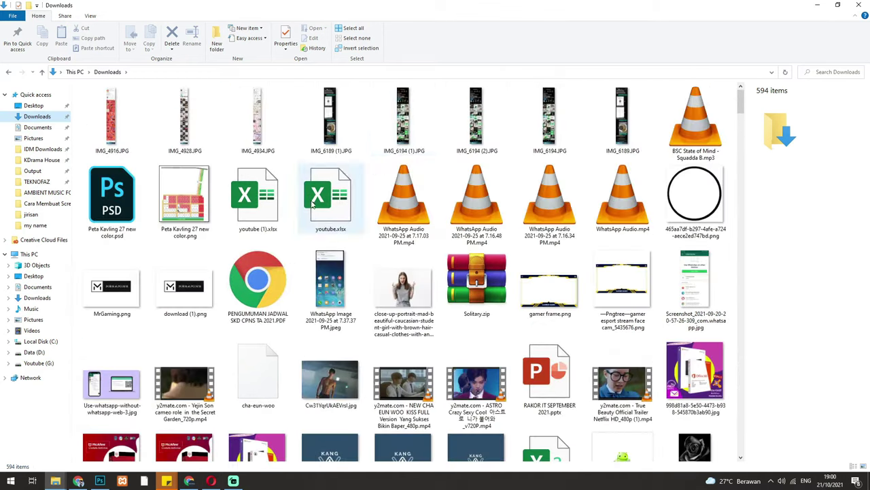
pyautogui.rightClick(366, 118)
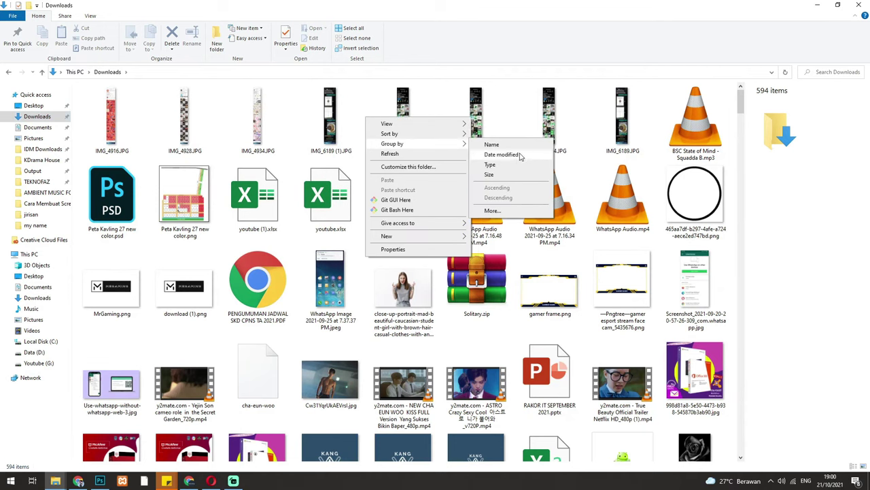
pyautogui.moveTo(390, 134)
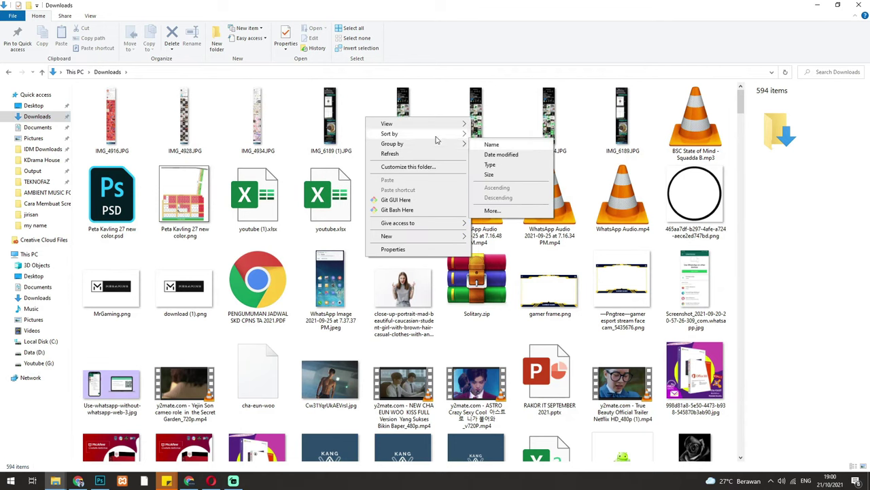
pyautogui.click(490, 164)
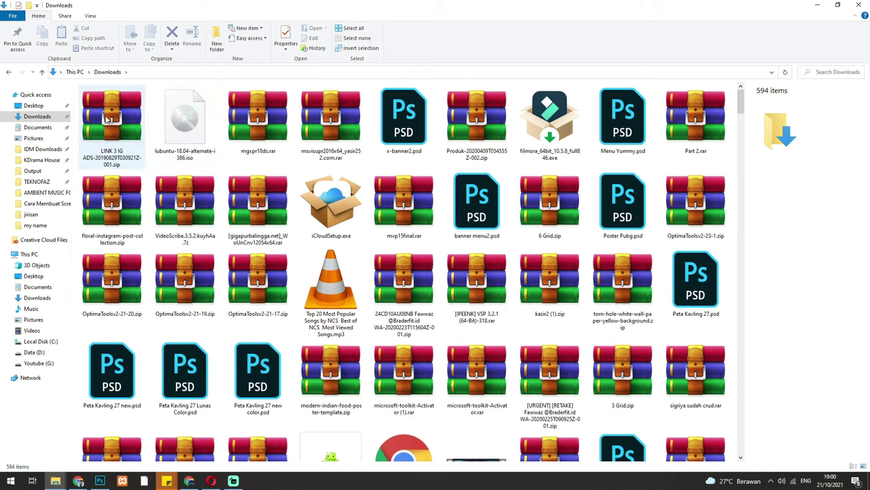
# Select 20 archive and Photoshop files in Downloads, including the OptimaToolsv2 archives.
pyautogui.click(108, 121)
pyautogui.keyDown('ctrl'); pyautogui.click(109, 190); pyautogui.keyUp('ctrl')
pyautogui.keyDown('ctrl'); pyautogui.click(167, 194); pyautogui.keyUp('ctrl')
pyautogui.keyDown('ctrl'); pyautogui.click(183, 122); pyautogui.keyUp('ctrl')
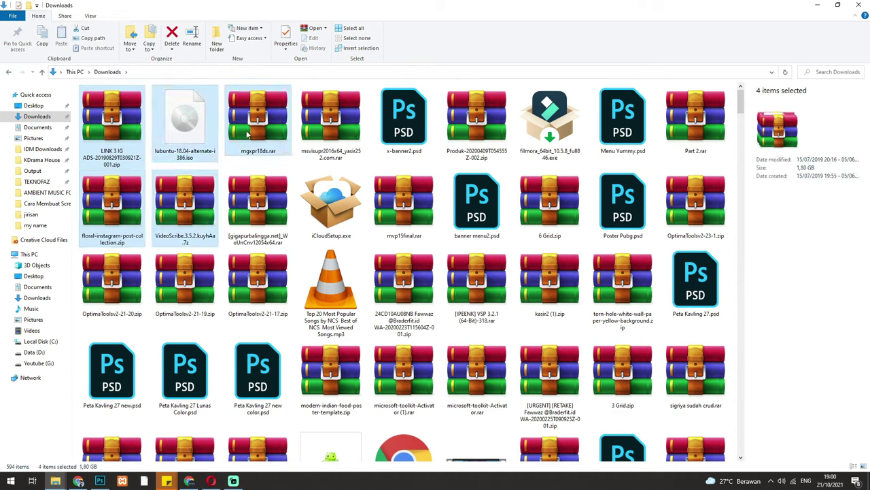
pyautogui.keyDown('ctrl'); pyautogui.click(248, 134); pyautogui.keyUp('ctrl')
pyautogui.keyDown('ctrl'); pyautogui.click(259, 204); pyautogui.keyUp('ctrl')
pyautogui.keyDown('ctrl'); pyautogui.click(331, 126); pyautogui.keyUp('ctrl')
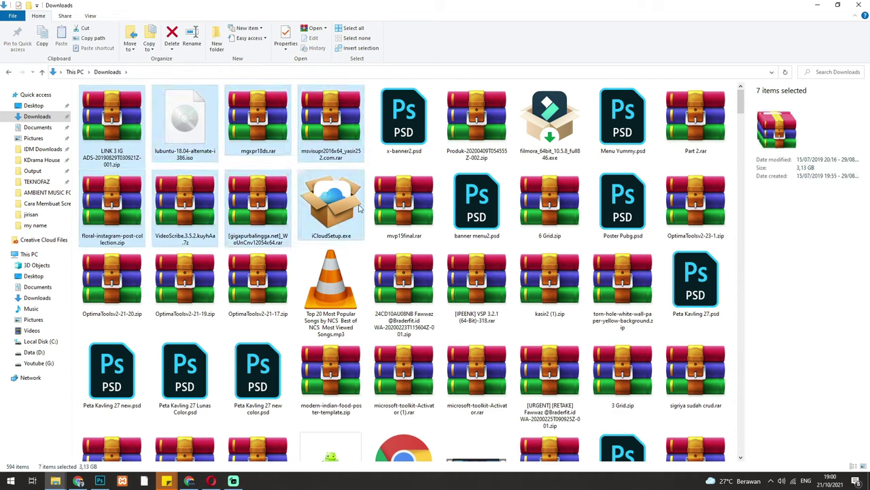
pyautogui.keyDown('ctrl'); pyautogui.click(403, 204); pyautogui.keyUp('ctrl')
pyautogui.keyDown('ctrl'); pyautogui.click(403, 119); pyautogui.keyUp('ctrl')
pyautogui.keyDown('ctrl'); pyautogui.click(476, 122); pyautogui.keyUp('ctrl')
pyautogui.keyDown('ctrl'); pyautogui.click(469, 204); pyautogui.keyUp('ctrl')
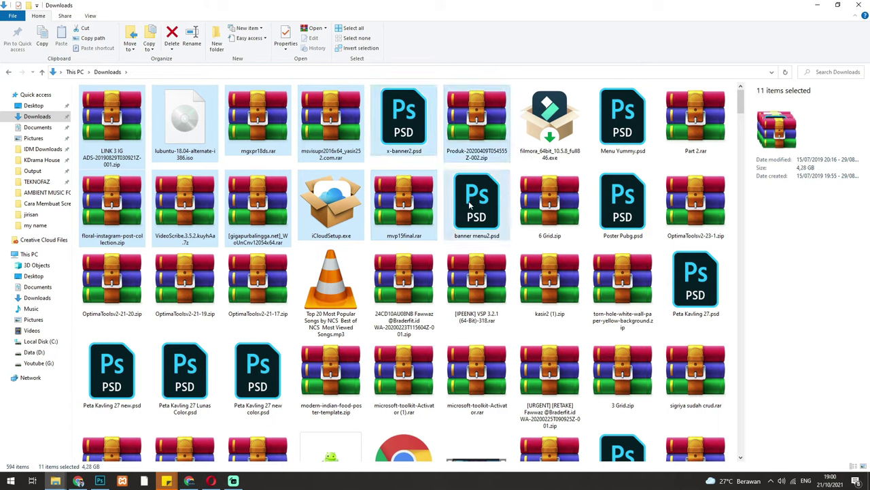
pyautogui.keyDown('ctrl'); pyautogui.click(550, 200); pyautogui.keyUp('ctrl')
pyautogui.keyDown('ctrl'); pyautogui.click(612, 204); pyautogui.keyUp('ctrl')
pyautogui.keyDown('ctrl'); pyautogui.click(694, 200); pyautogui.keyUp('ctrl')
pyautogui.keyDown('ctrl'); pyautogui.click(694, 119); pyautogui.keyUp('ctrl')
pyautogui.keyDown('ctrl'); pyautogui.click(620, 122); pyautogui.keyUp('ctrl')
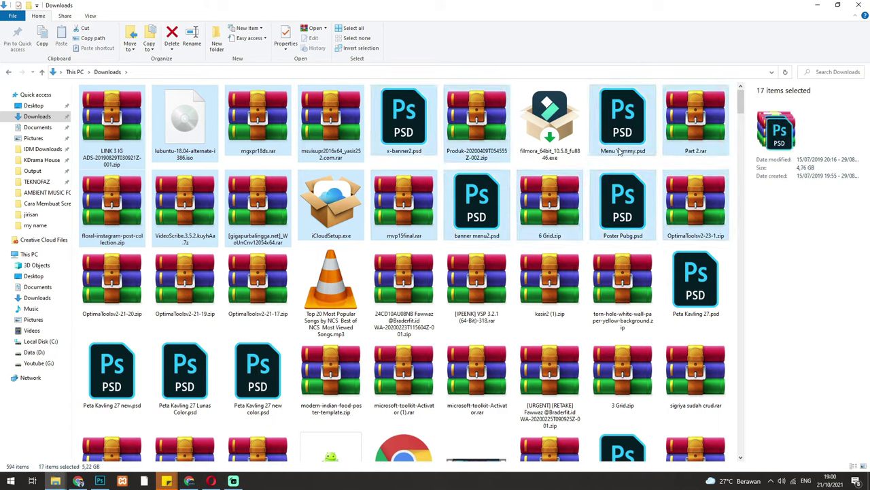
pyautogui.keyDown('ctrl'); pyautogui.click(112, 279); pyautogui.keyUp('ctrl')
pyautogui.keyDown('ctrl'); pyautogui.click(185, 278); pyautogui.keyUp('ctrl')
pyautogui.keyDown('ctrl'); pyautogui.click(258, 279); pyautogui.keyUp('ctrl')
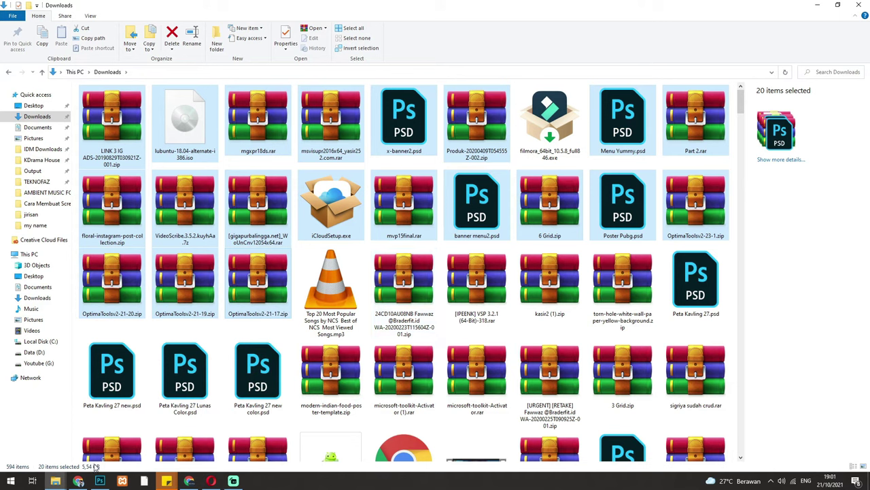
# Cut the selected files and paste them into a new Pindahan Data folder on Youtube (G:).
pyautogui.hotkey('ctrl', 'x')
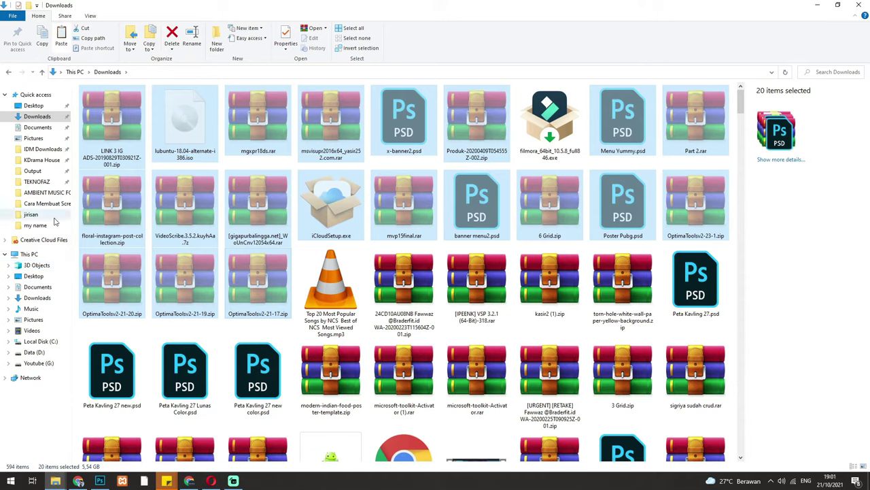
pyautogui.click(37, 362)
pyautogui.rightClick(185, 220)
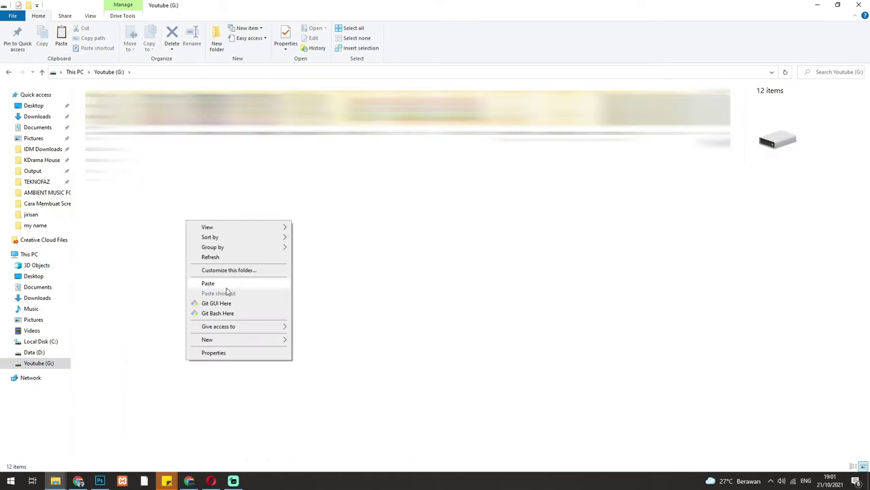
pyautogui.click(313, 338)
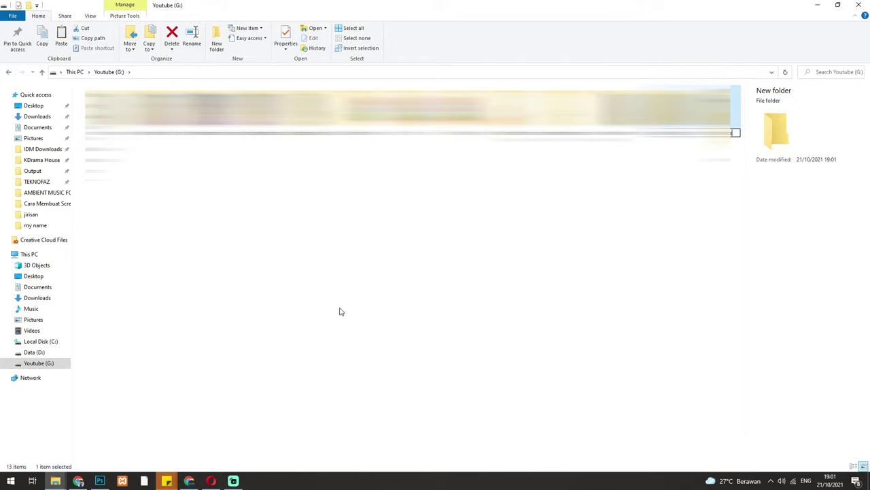
pyautogui.press('Return')
pyautogui.press('Return')
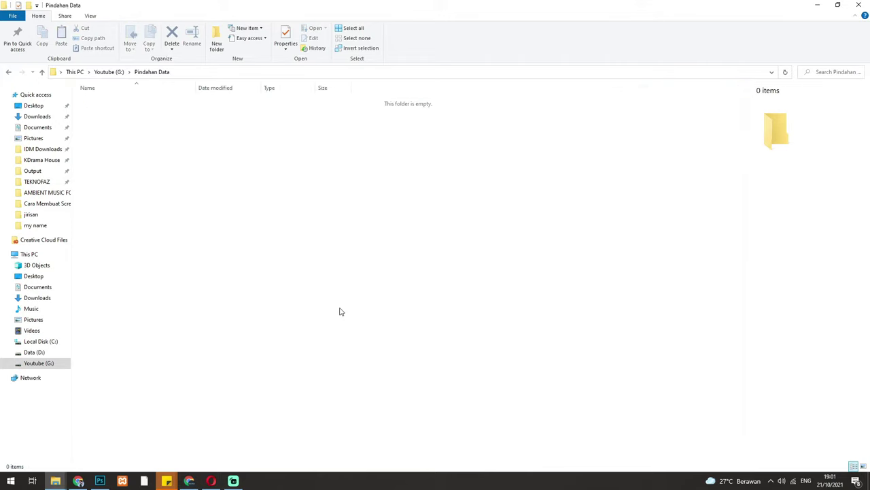
pyautogui.hotkey('ctrl', 'v')
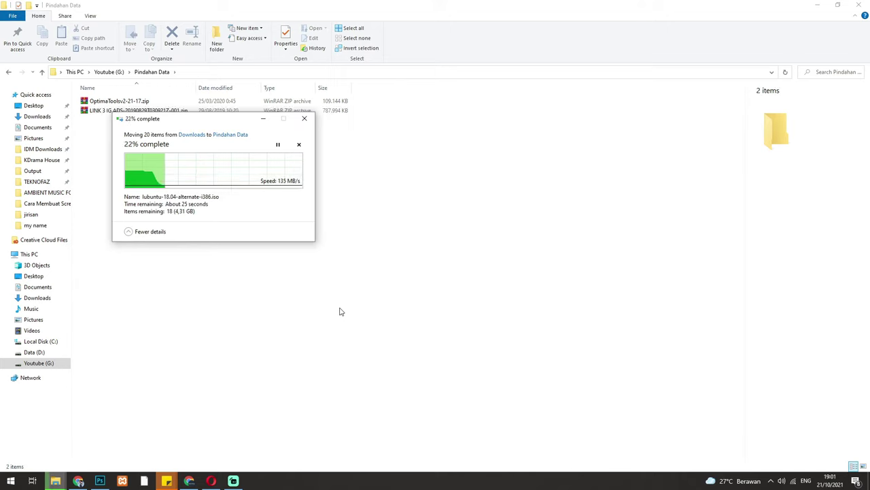
pyautogui.click(33, 138)
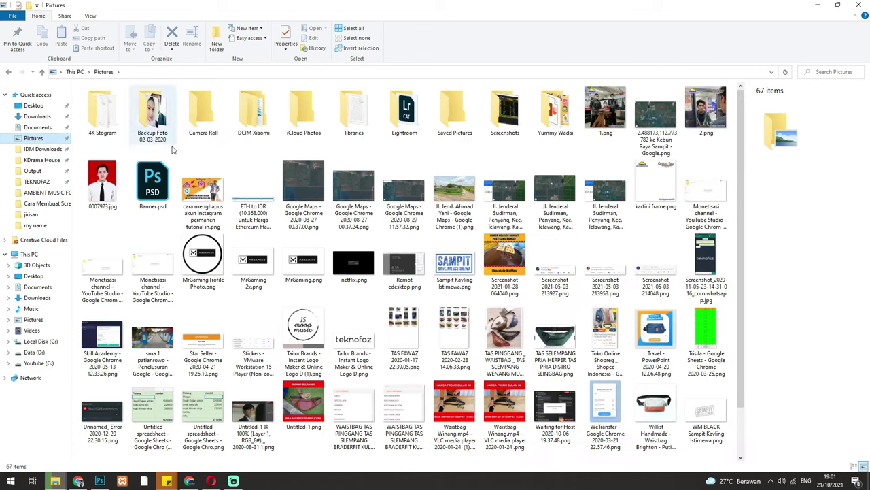
# Browse Documents, Downloads, IDM Downloads and Data (D:), then return to This PC.
pyautogui.click(37, 127)
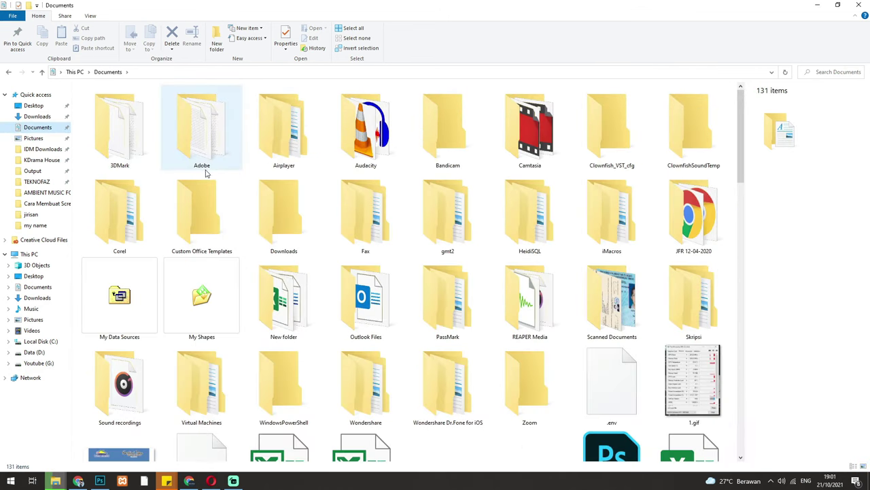
pyautogui.scroll(-10, 209, 176)
pyautogui.scroll(-2, 208, 176)
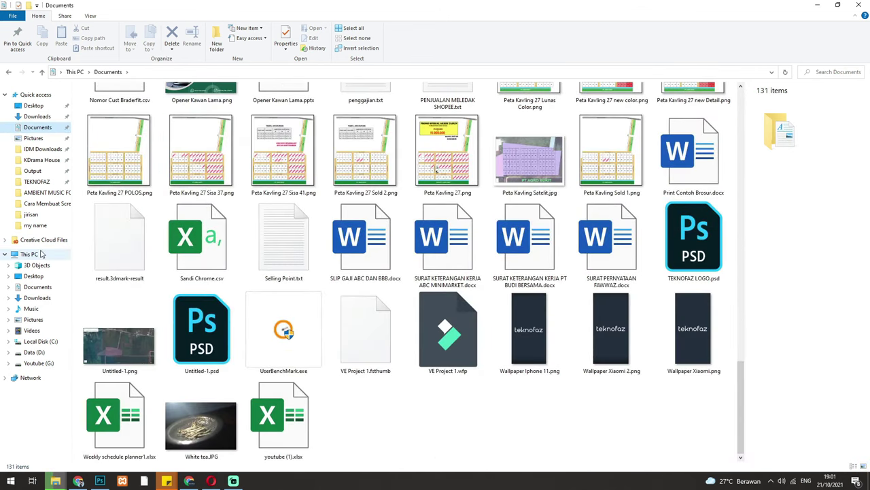
pyautogui.click(40, 117)
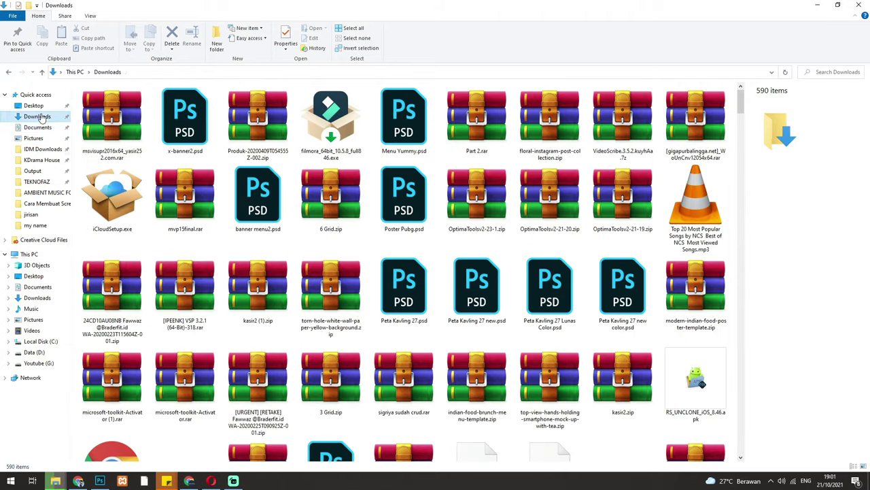
pyautogui.click(42, 149)
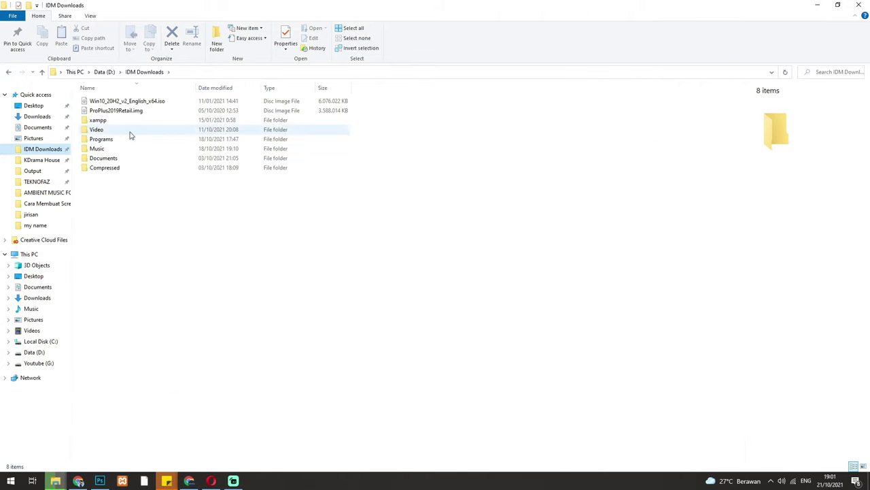
pyautogui.click(47, 353)
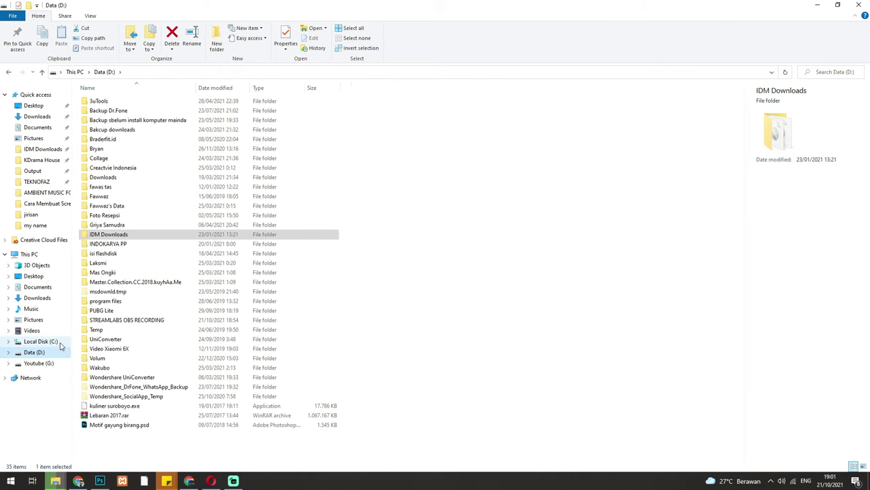
pyautogui.click(54, 255)
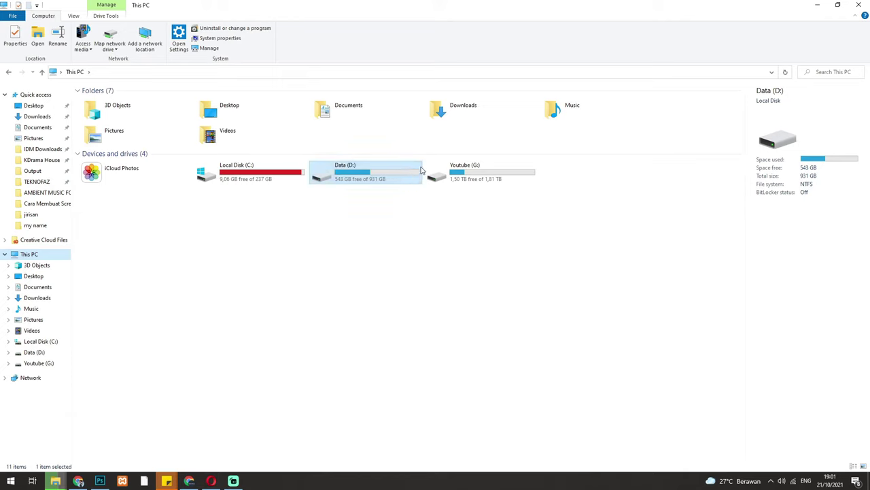
pyautogui.click(522, 245)
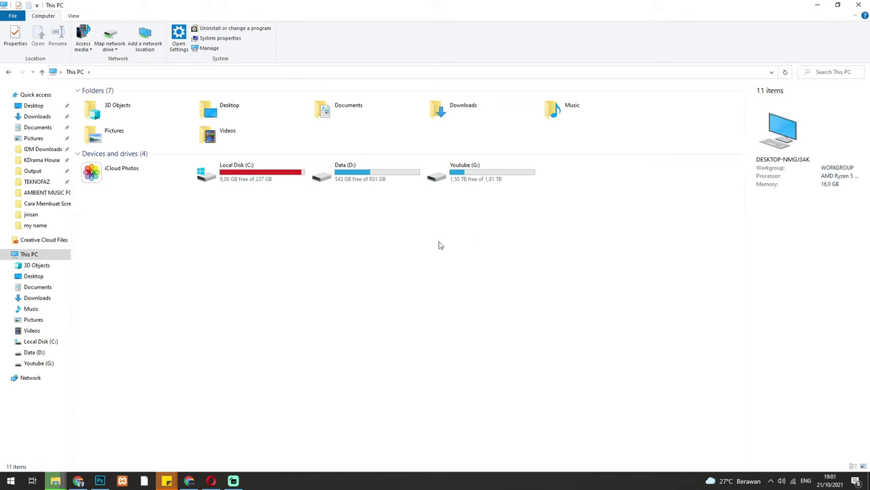
# Check the move progress and refresh This PC until drive C: shows 10.8 GB free.
pyautogui.moveTo(56, 481)
pyautogui.click(225, 429)
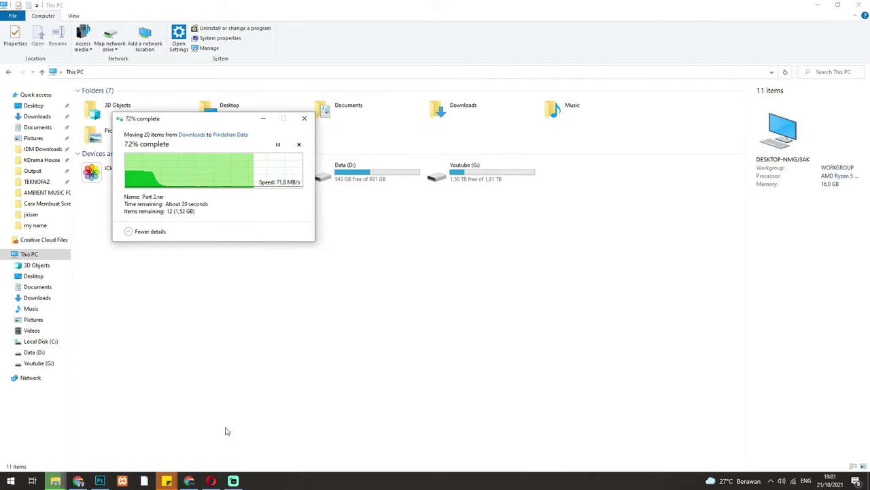
pyautogui.moveTo(194, 119); pyautogui.dragTo(451, 241)
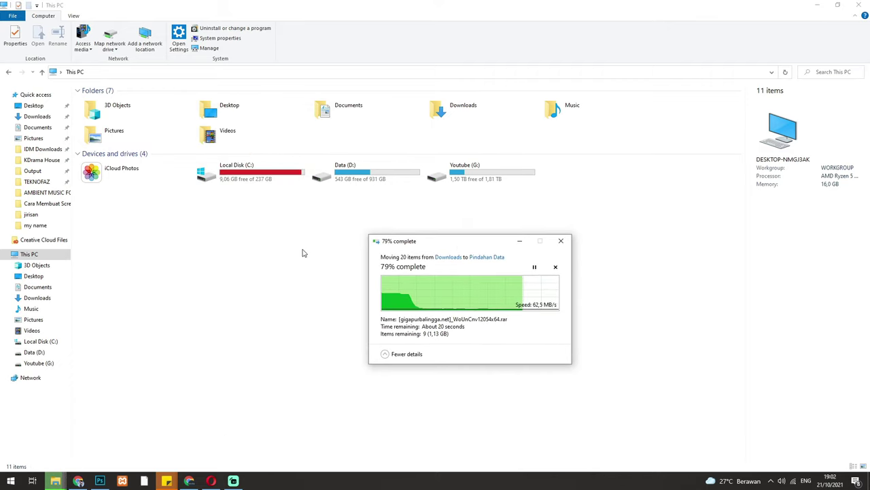
pyautogui.rightClick(272, 213)
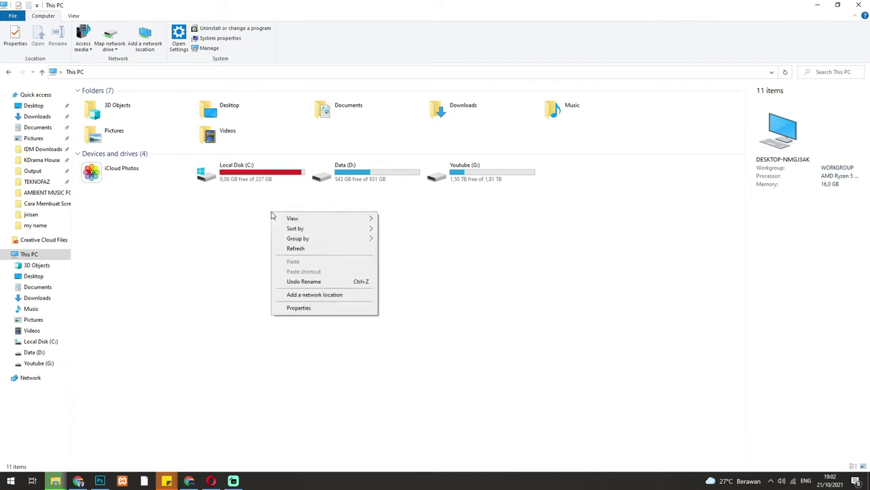
pyautogui.click(286, 249)
pyautogui.rightClick(282, 219)
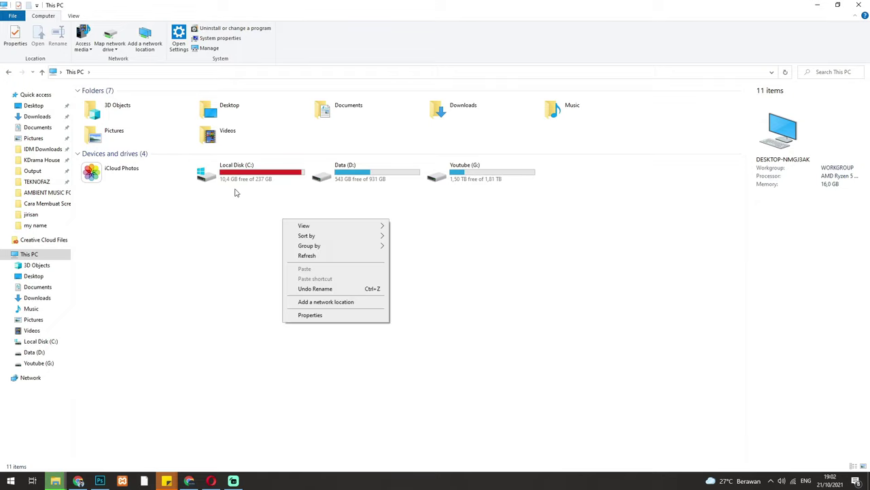
pyautogui.click(262, 215)
pyautogui.rightClick(269, 223)
pyautogui.click(297, 257)
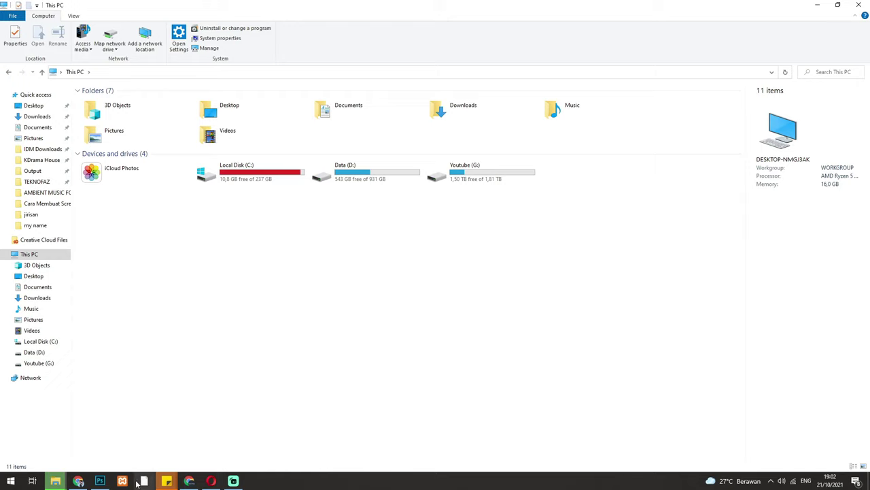
pyautogui.click(100, 481)
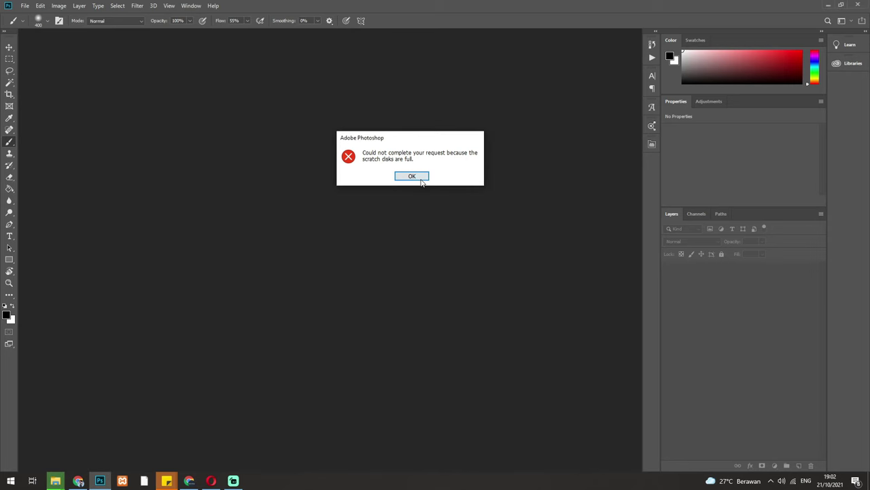
# Dismiss the error and open Cara Membuat Screenshot Panjang di iPhone.psd from Open Recent.
pyautogui.click(413, 176)
pyautogui.click(24, 6)
pyautogui.moveTo(42, 59)
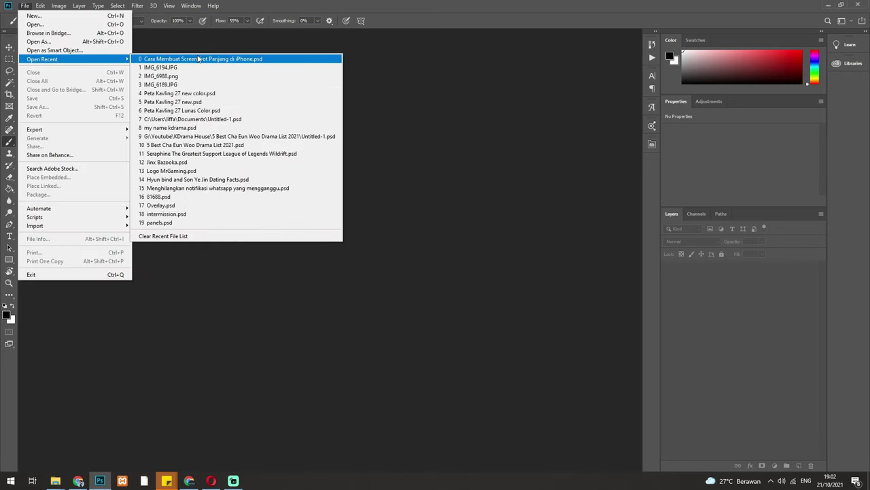
pyautogui.click(200, 59)
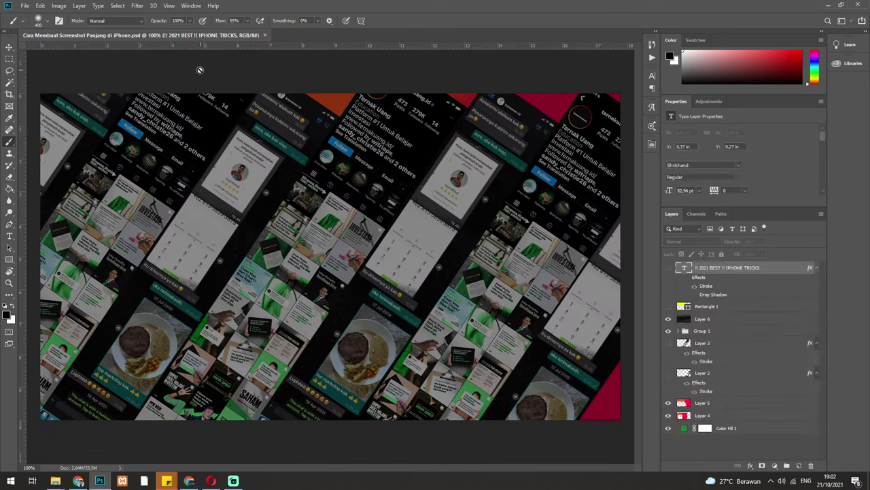
pyautogui.moveTo(55, 480)
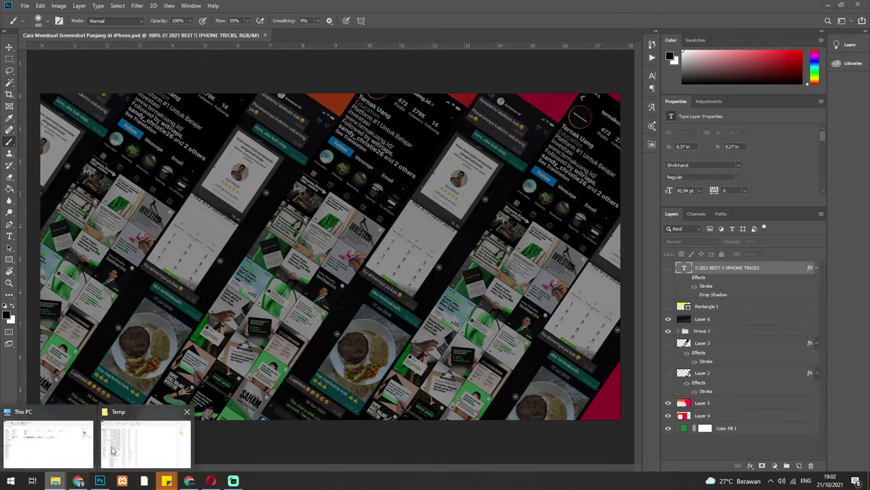
# Check This PC in File Explorer, where drive C: now shows 11.1 GB free.
pyautogui.click(102, 451)
pyautogui.click(48, 265)
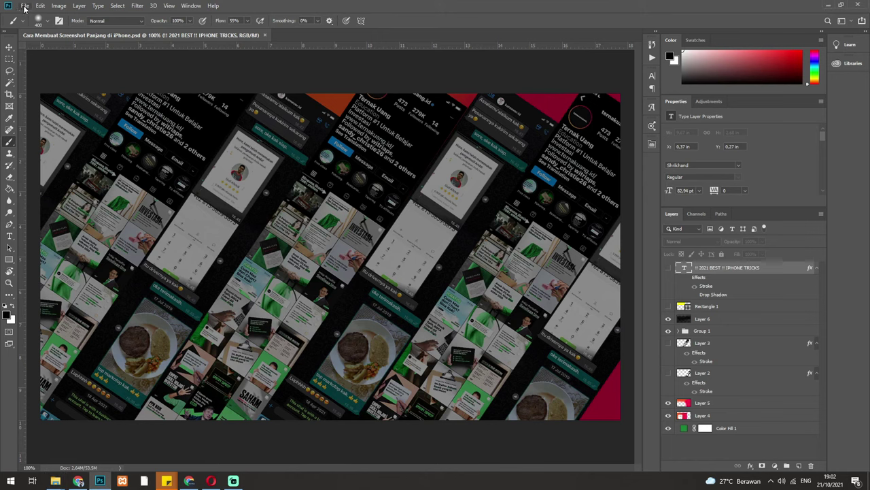
pyautogui.click(41, 6)
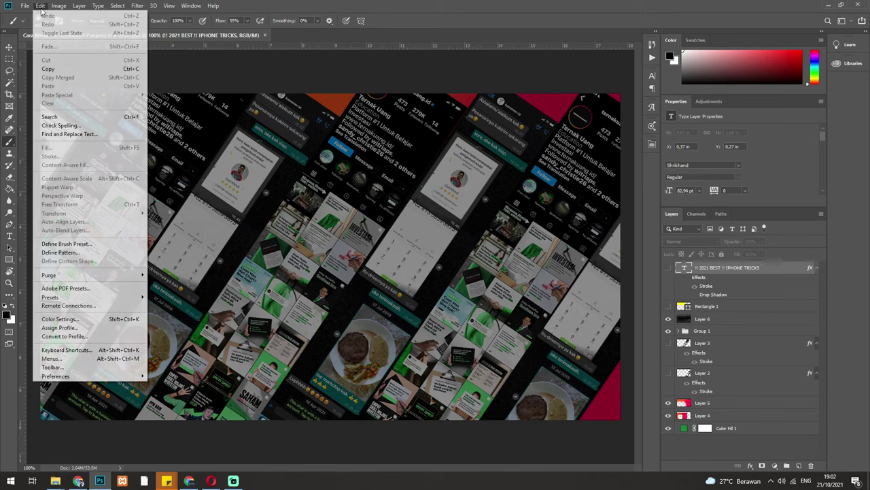
pyautogui.moveTo(56, 376)
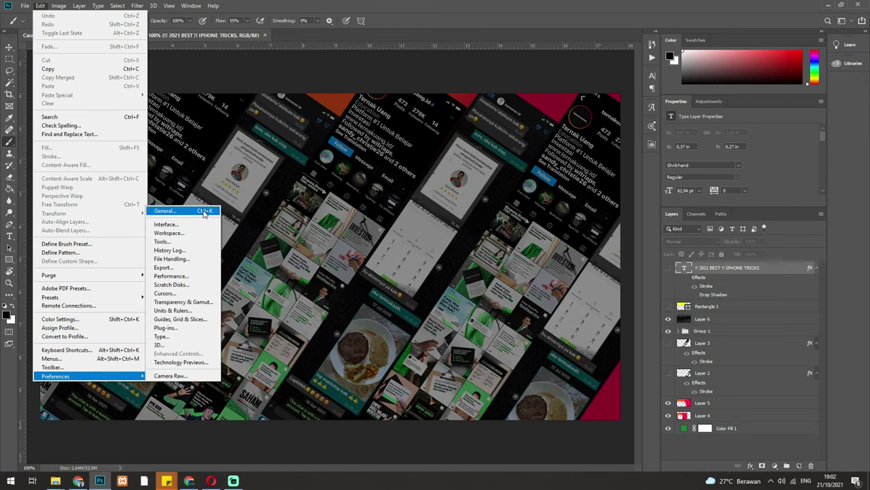
# View the Scratch Disks preferences, showing C:\ as the only active disk with 11.12GB free.
pyautogui.click(203, 215)
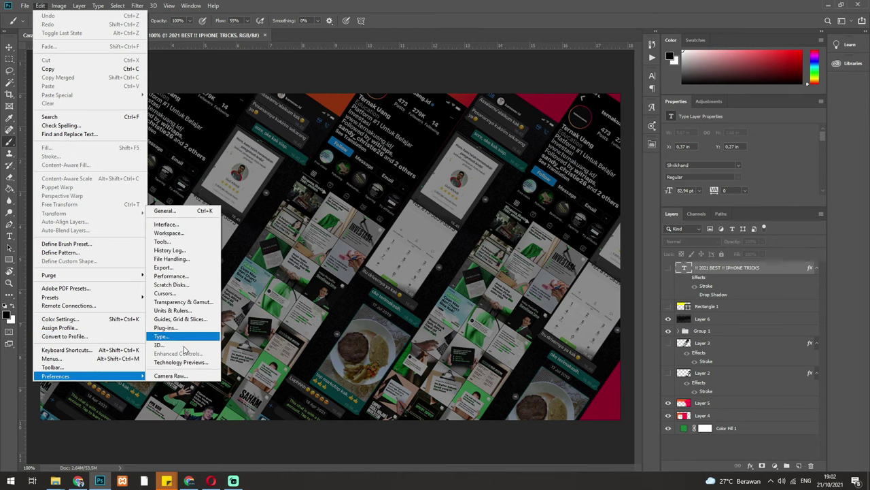
pyautogui.click(193, 284)
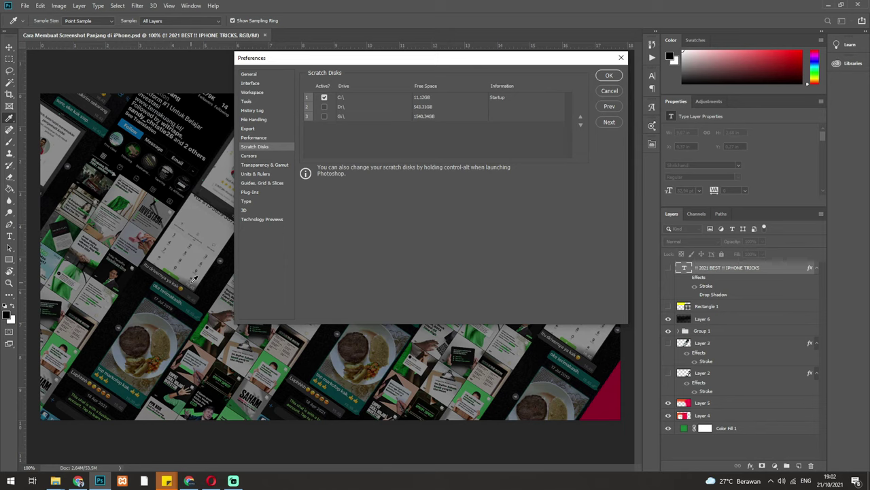
pyautogui.press('super')
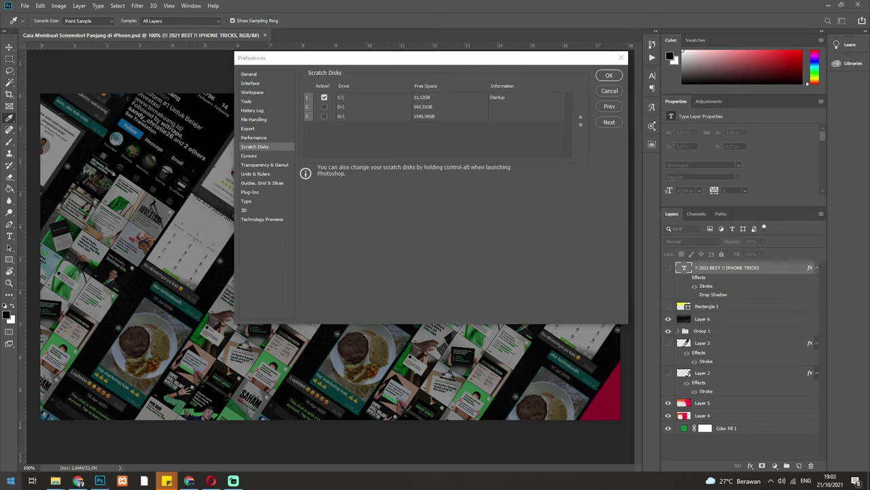
pyautogui.write('cc')
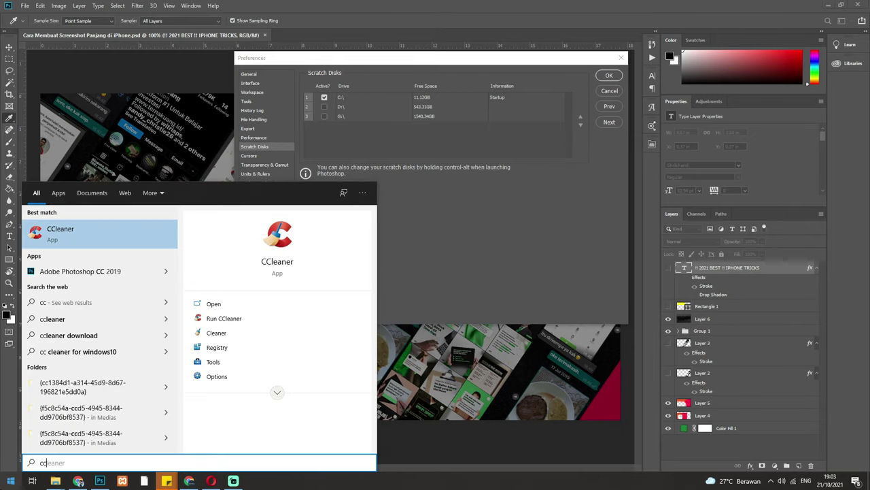
pyautogui.press('Return')
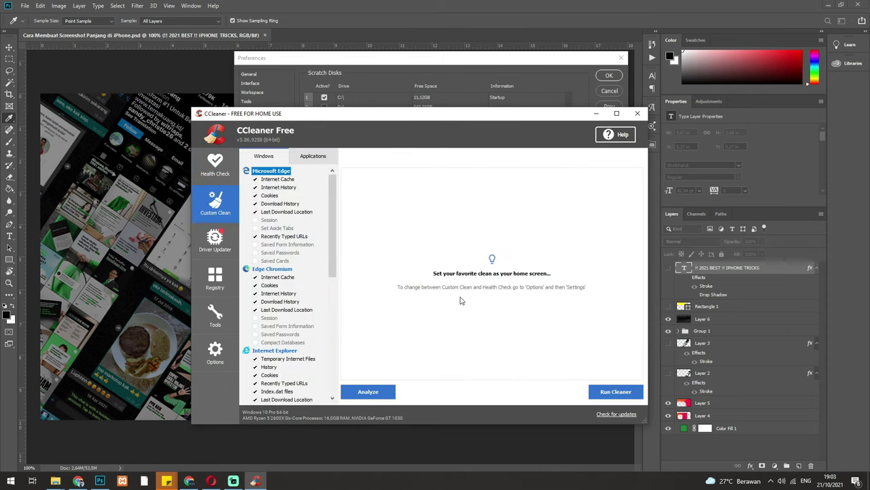
pyautogui.moveTo(333, 194)
pyautogui.mouseDown()
pyautogui.moveTo(326, 364)
pyautogui.moveTo(333, 190)
pyautogui.mouseUp()
pyautogui.click(325, 158)
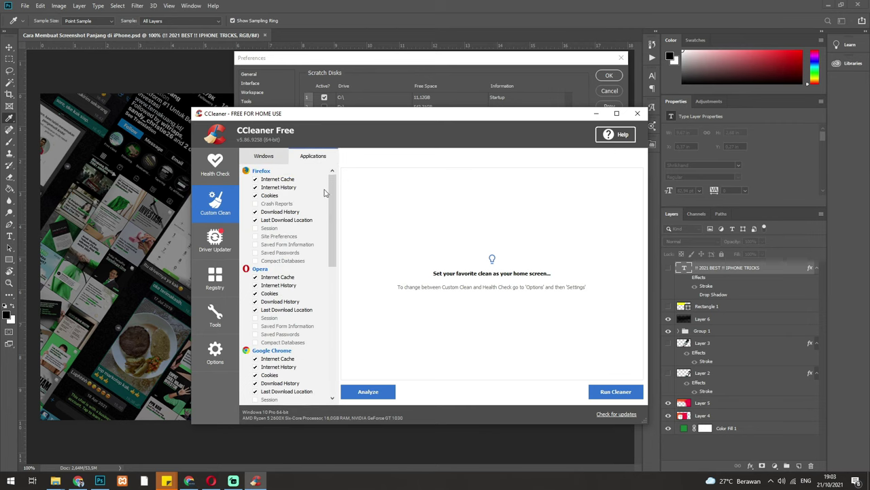
pyautogui.click(637, 113)
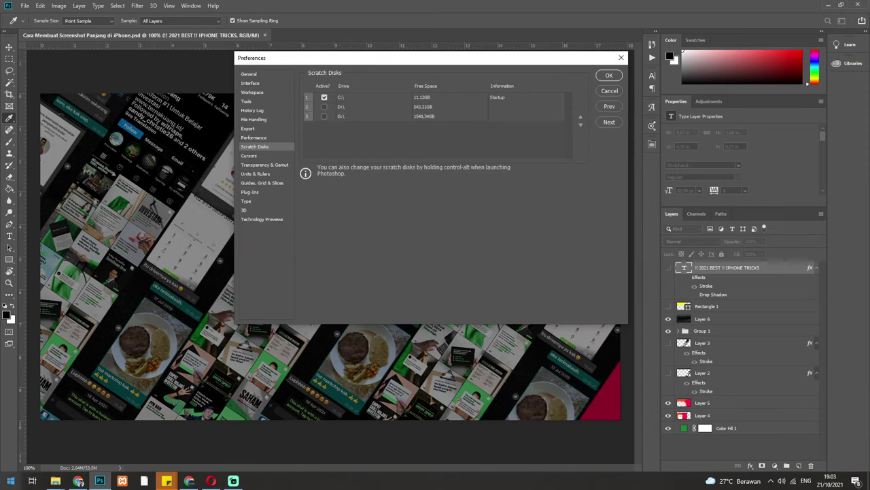
# Refresh This PC to confirm drive C: has 11.4 GB free, then return to Photoshop.
pyautogui.press('super')
pyautogui.press('super')
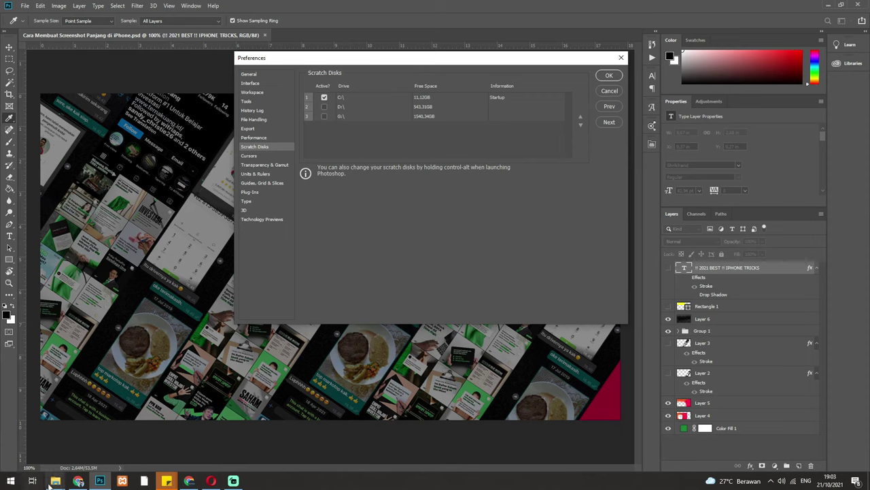
pyautogui.moveTo(55, 480)
pyautogui.click(60, 455)
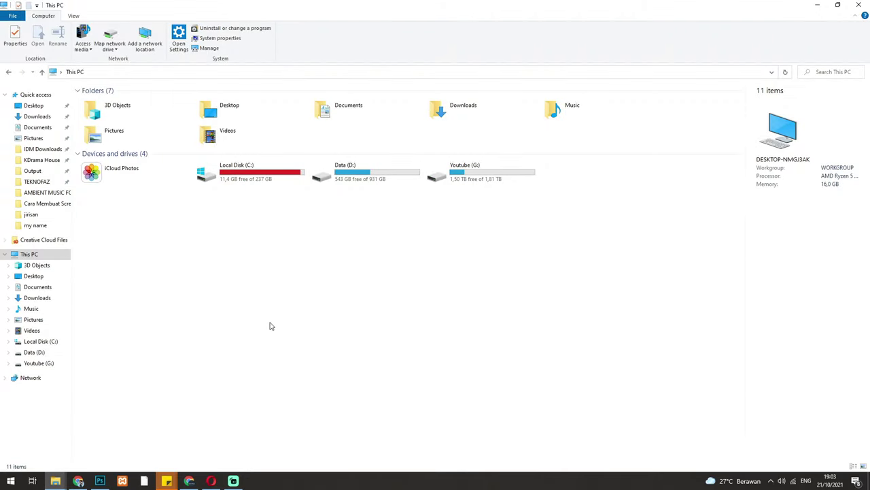
pyautogui.rightClick(264, 250)
pyautogui.click(280, 284)
pyautogui.hotkey('alt', 'Tab')
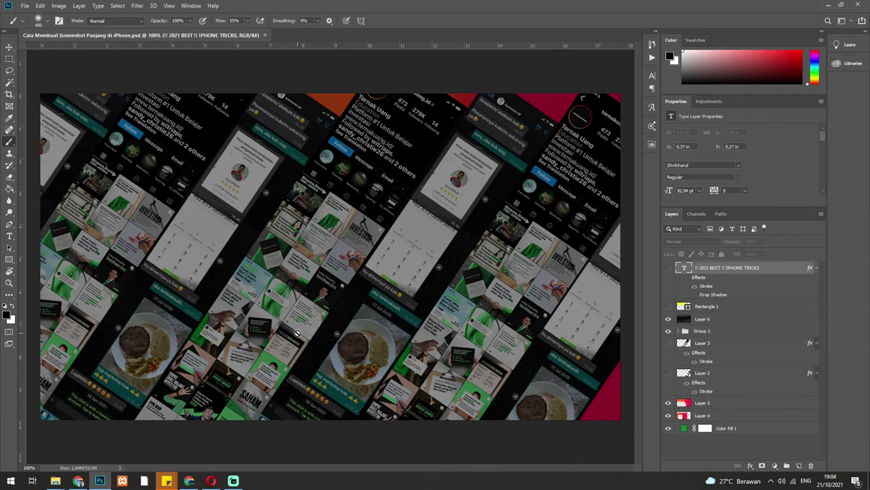